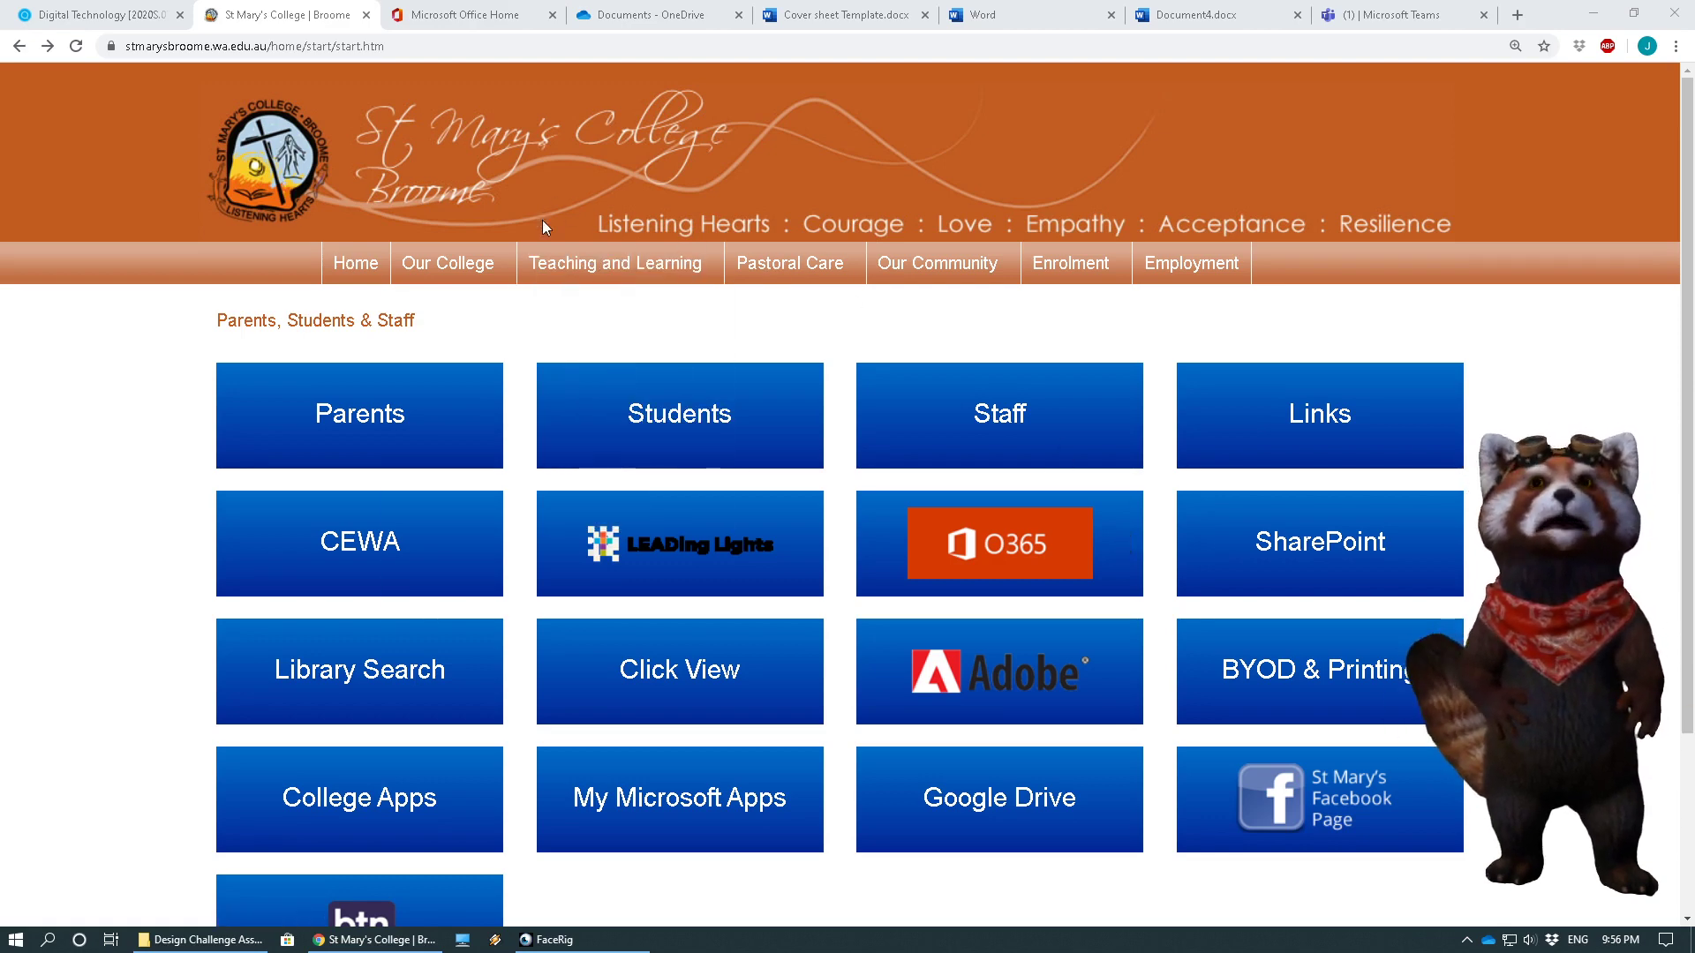
Switch to the blank Word document and rename it Assessment Task 4 DT
mouse_move(983, 257)
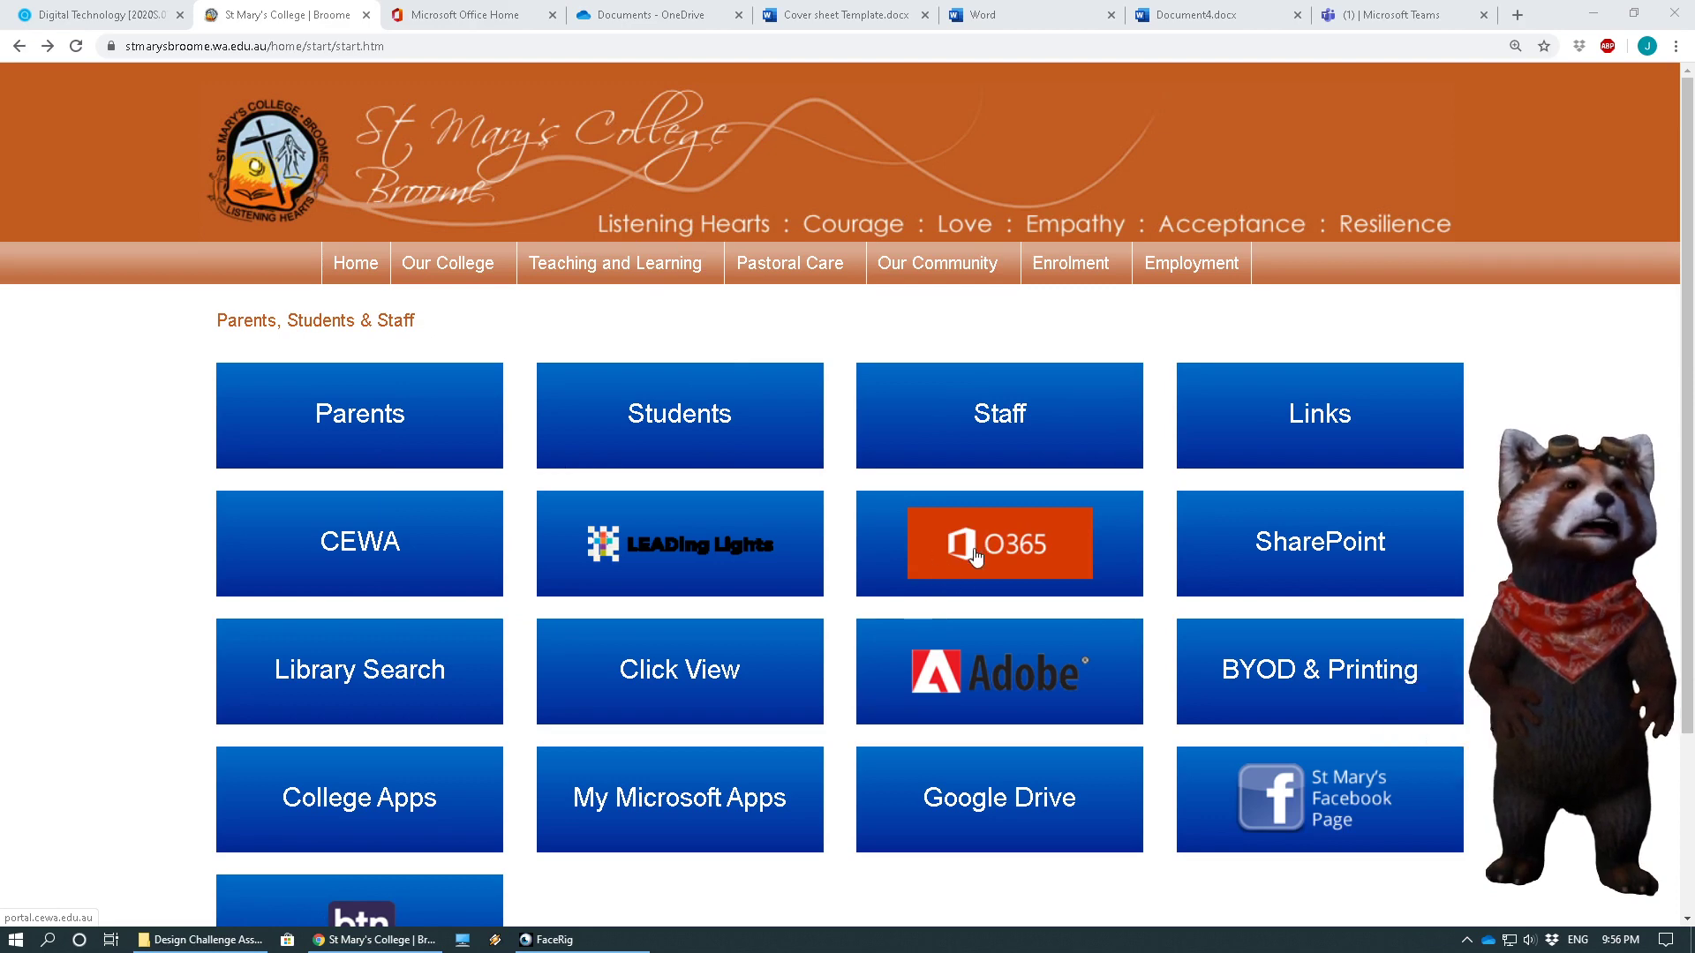
left_click(459, 13)
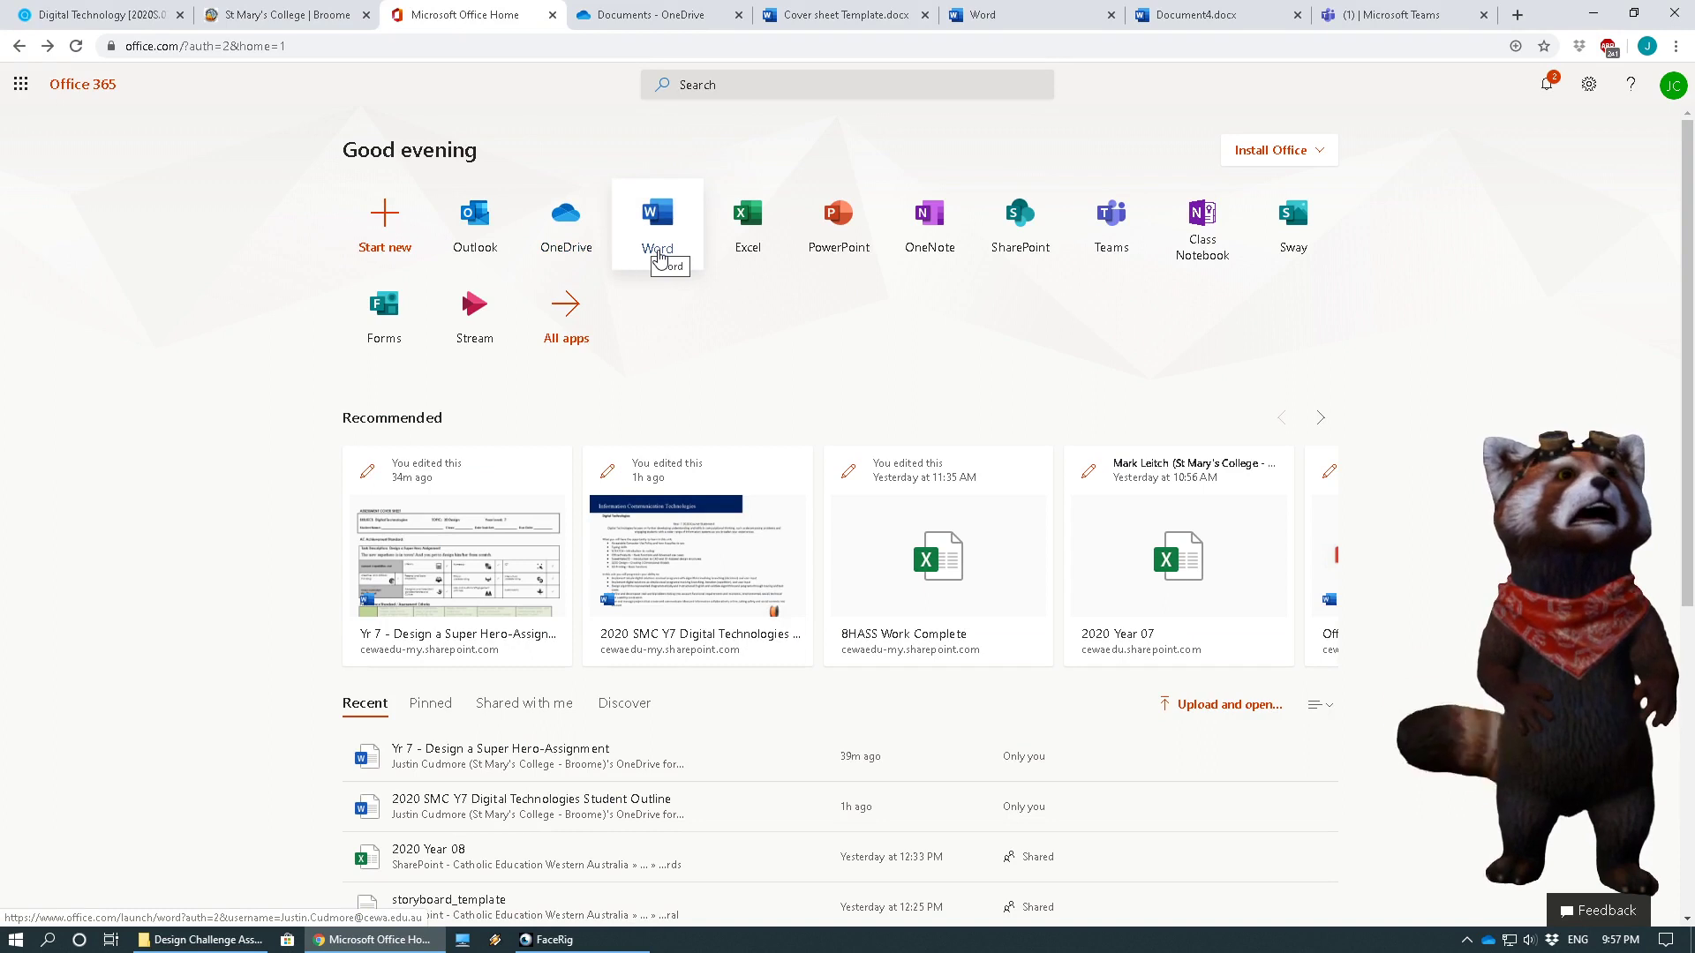
left_click(1169, 22)
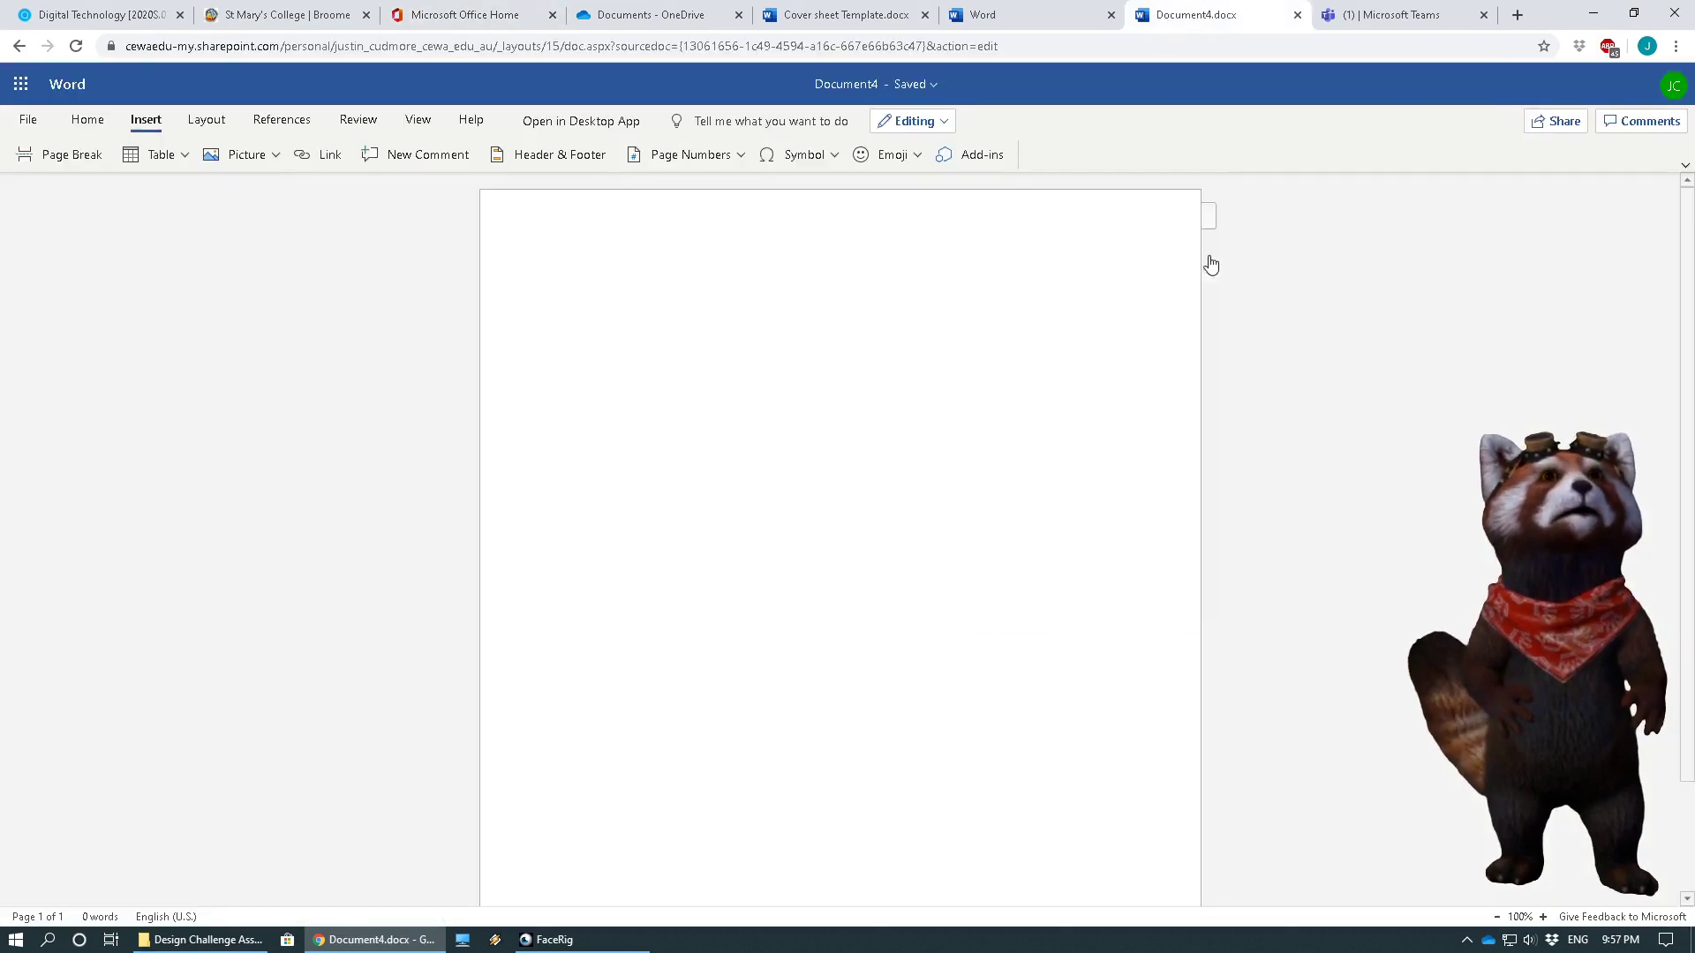
left_click(839, 95)
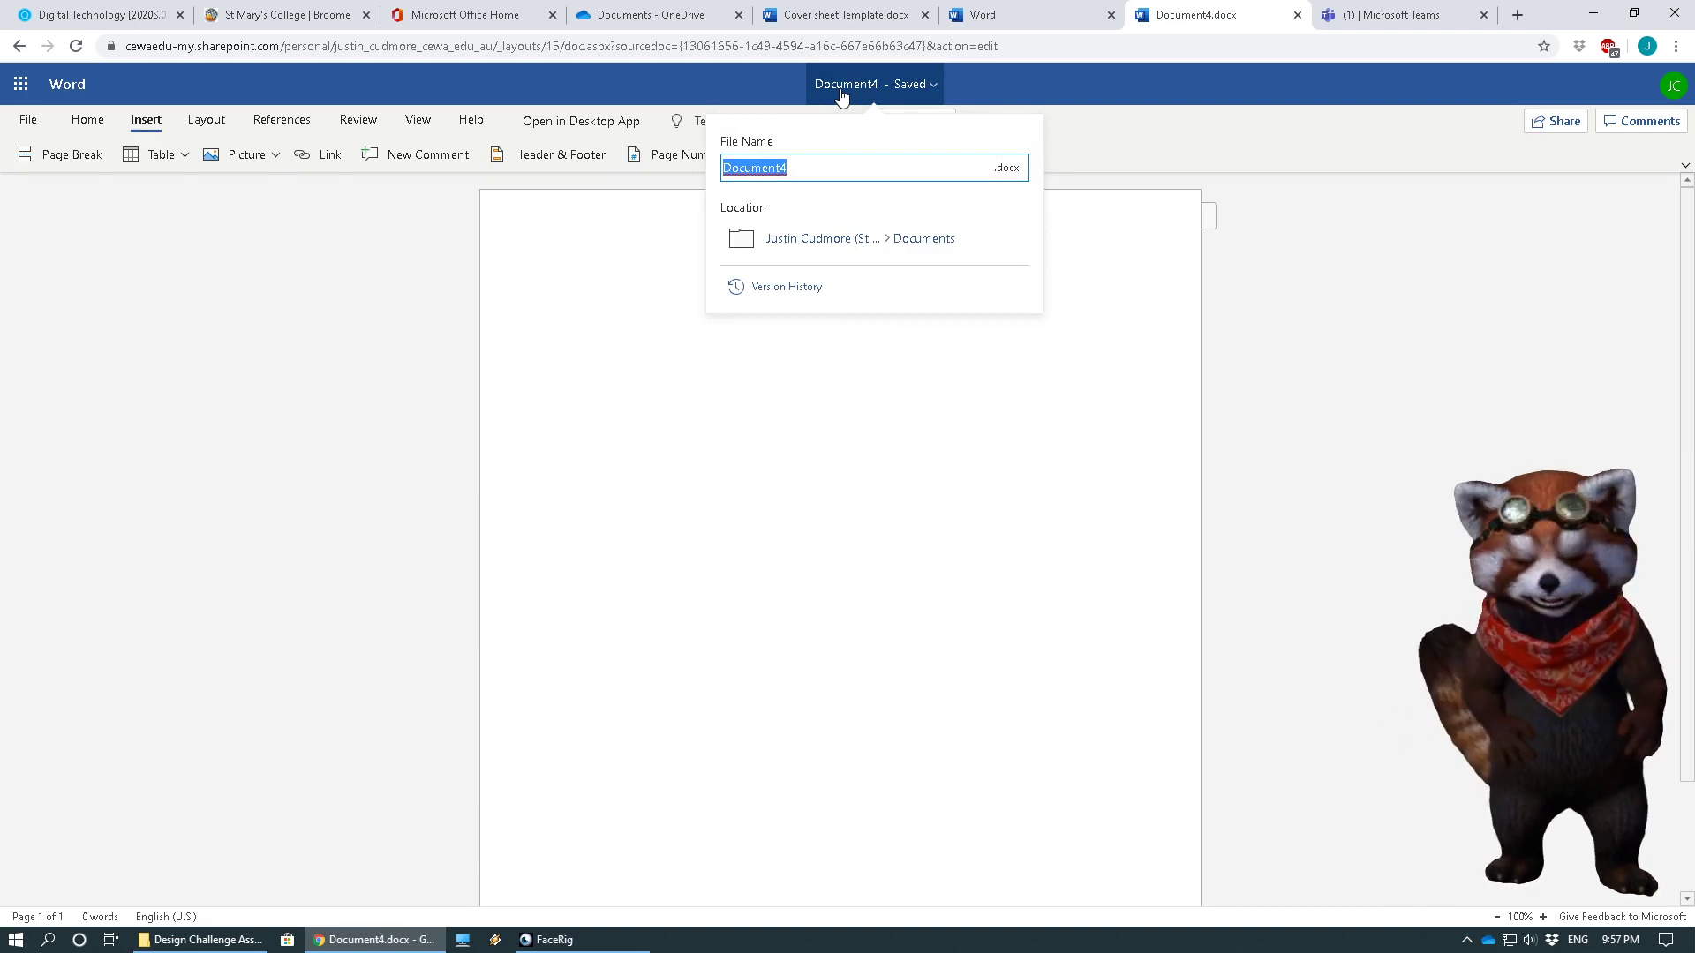
type("Ass")
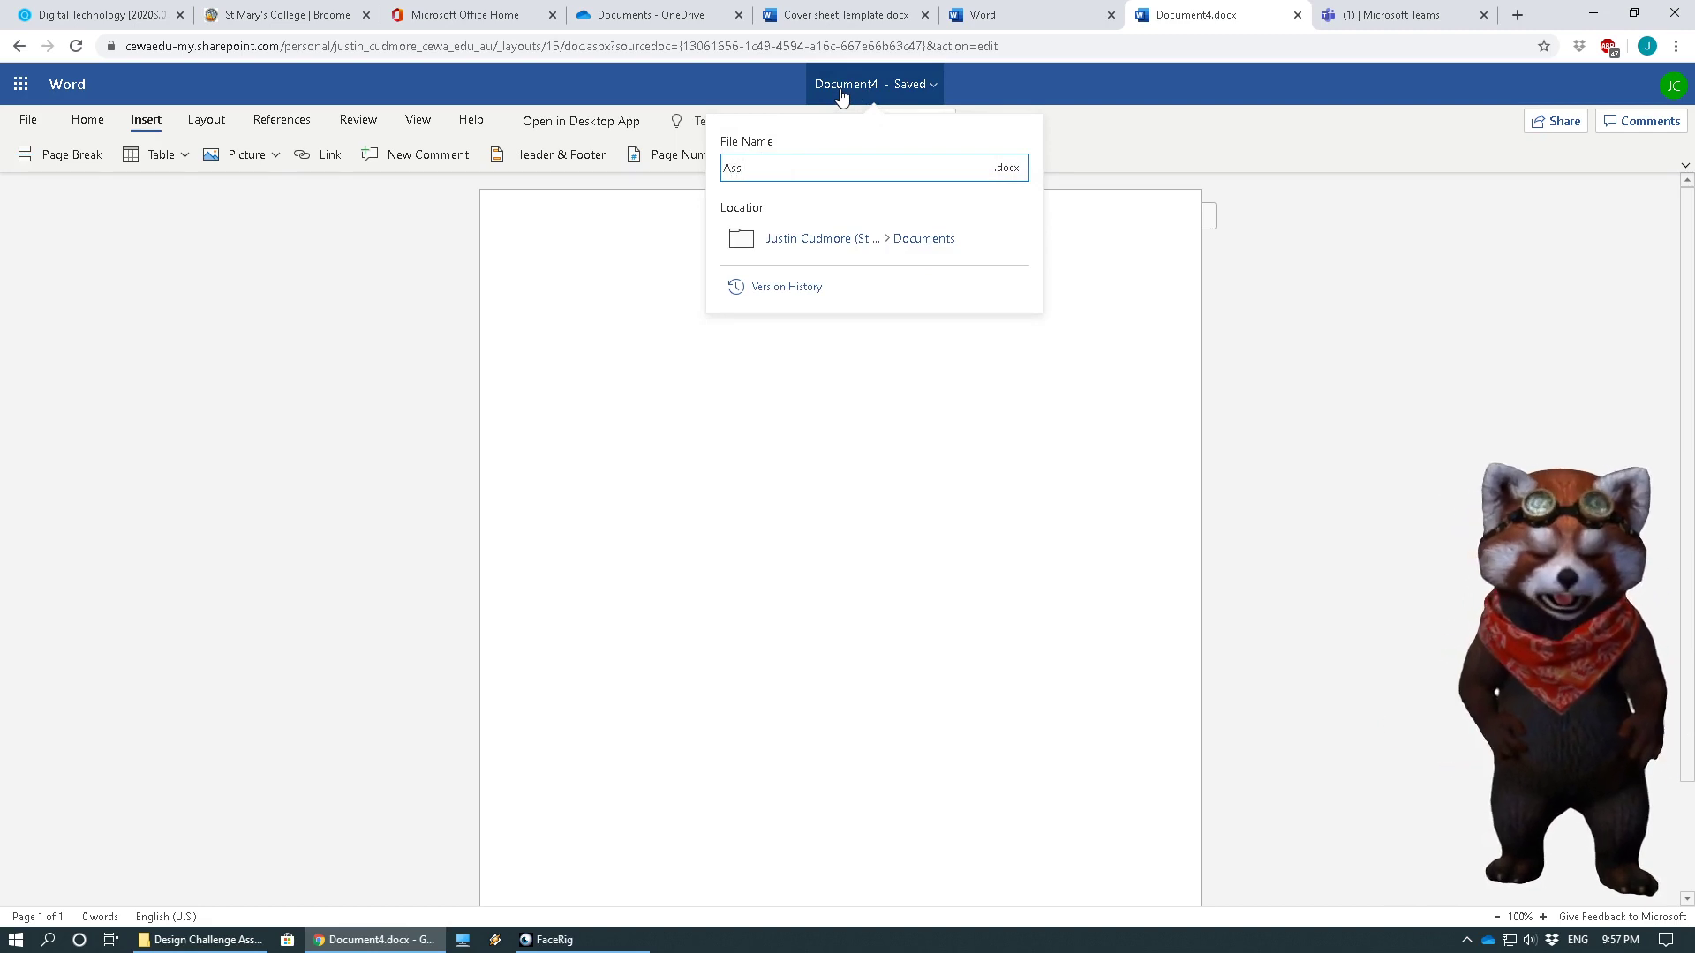
type("essment Task 4 DT")
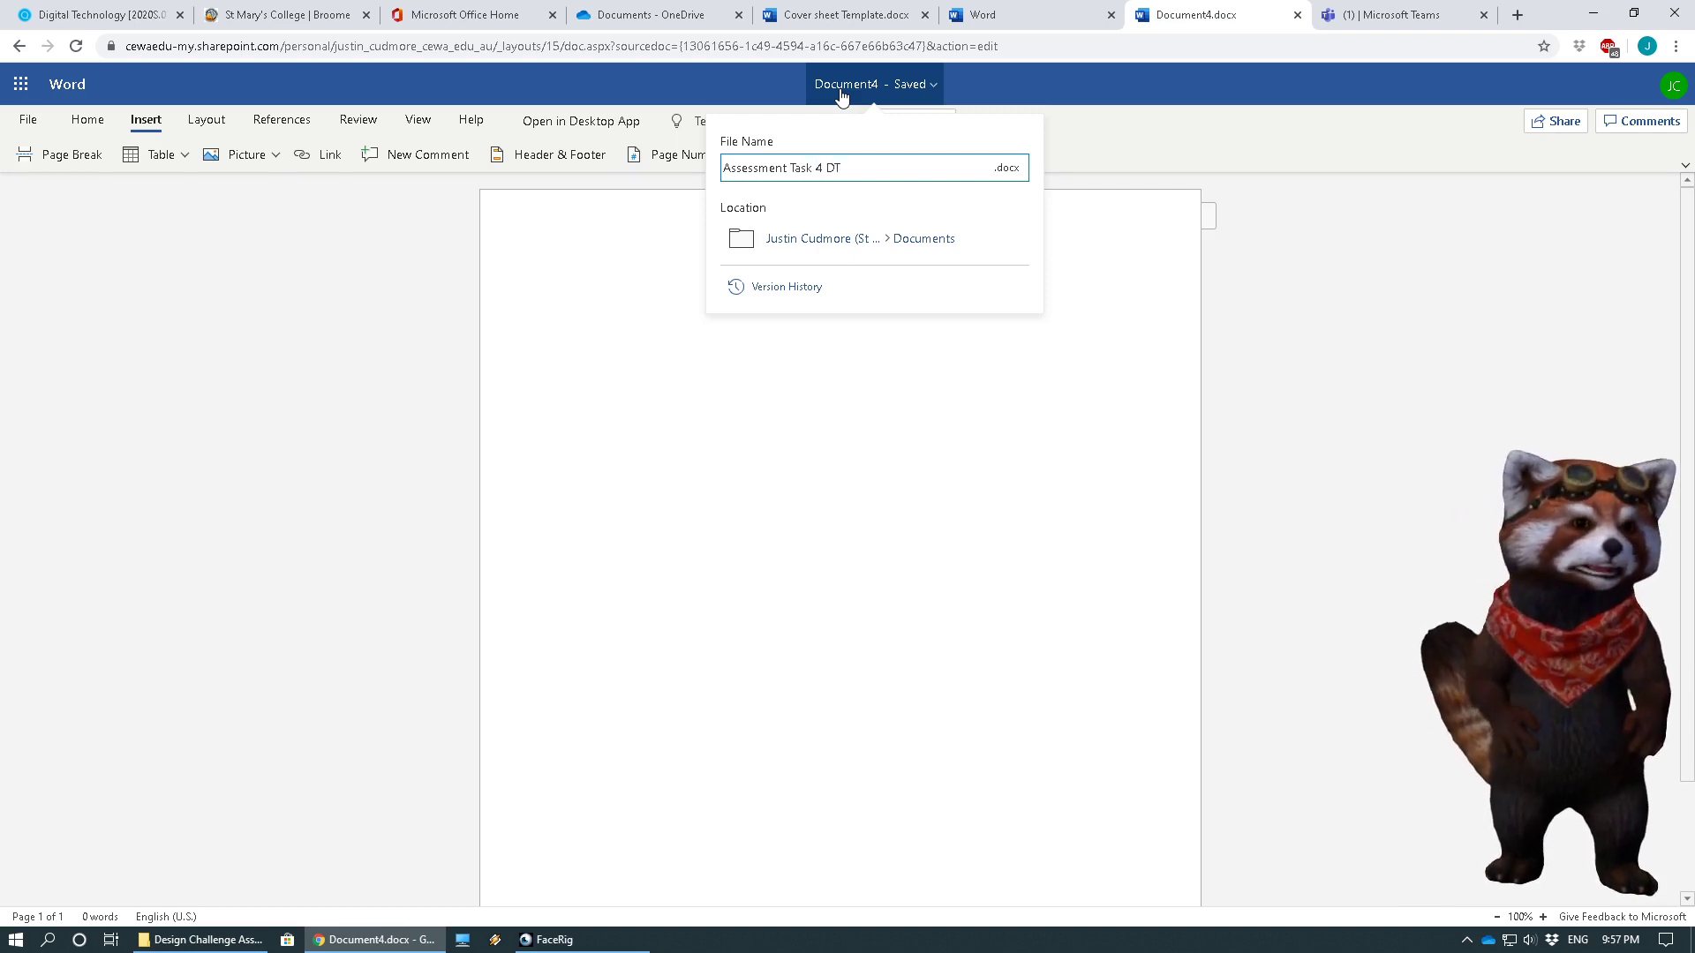
key("Return")
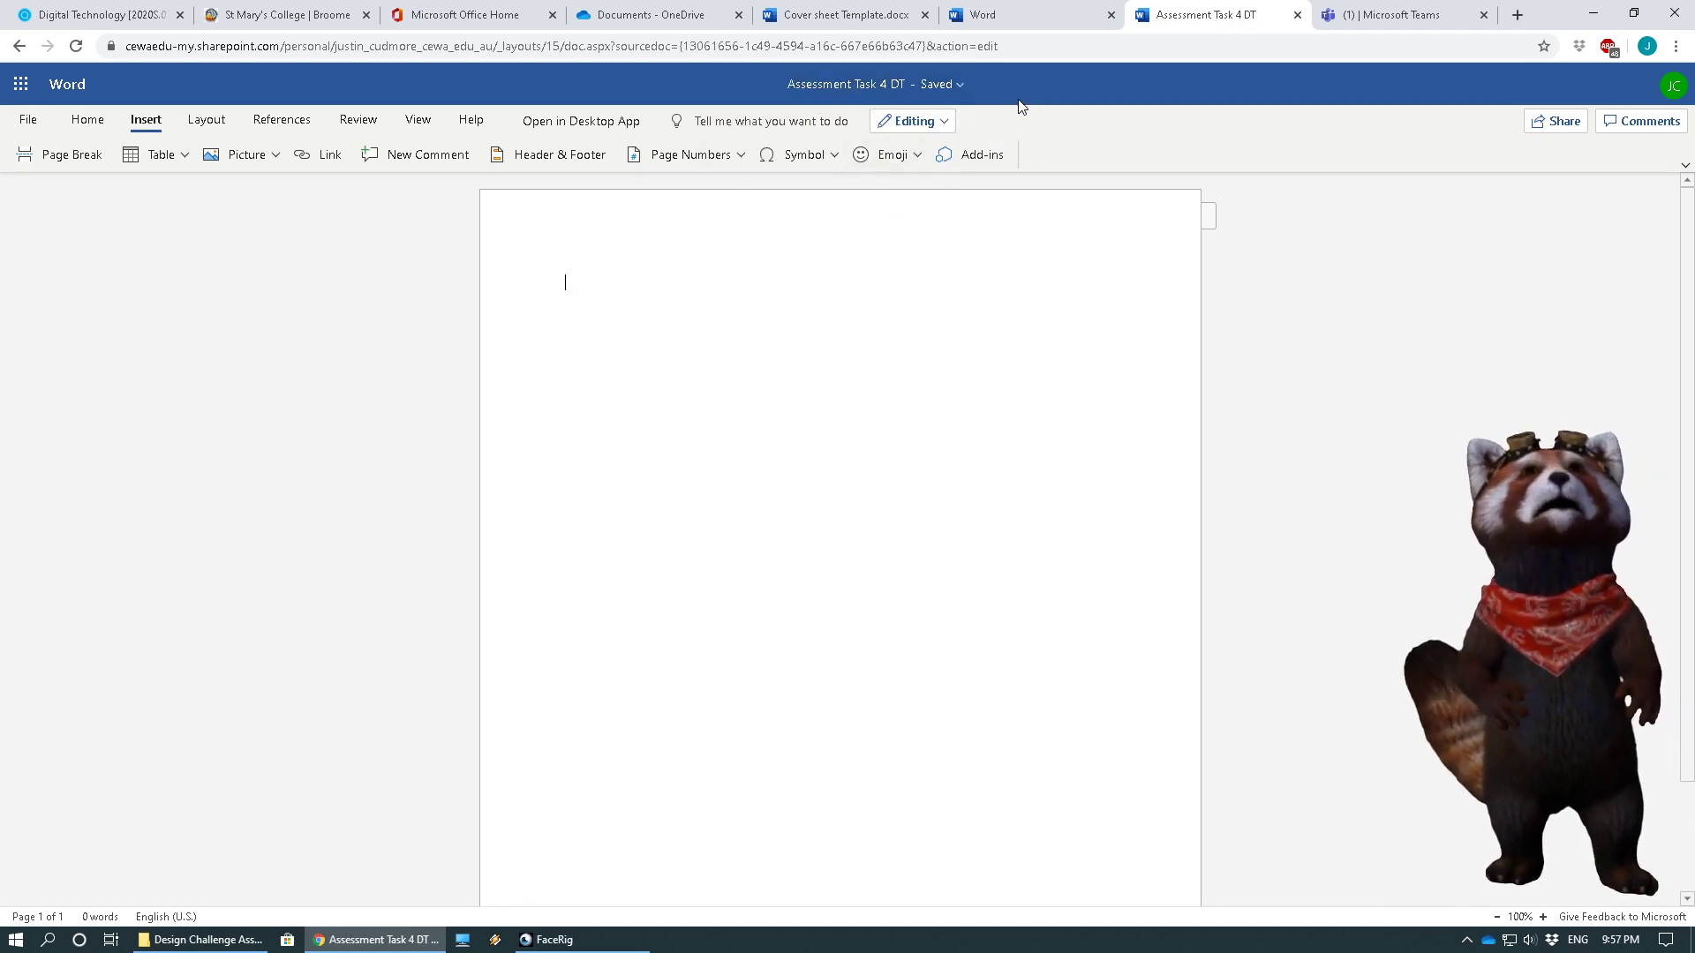
Copy the entire content of the Cover sheet Template document and paste it into the blank Assessment Task 4 DT document
left_click(852, 20)
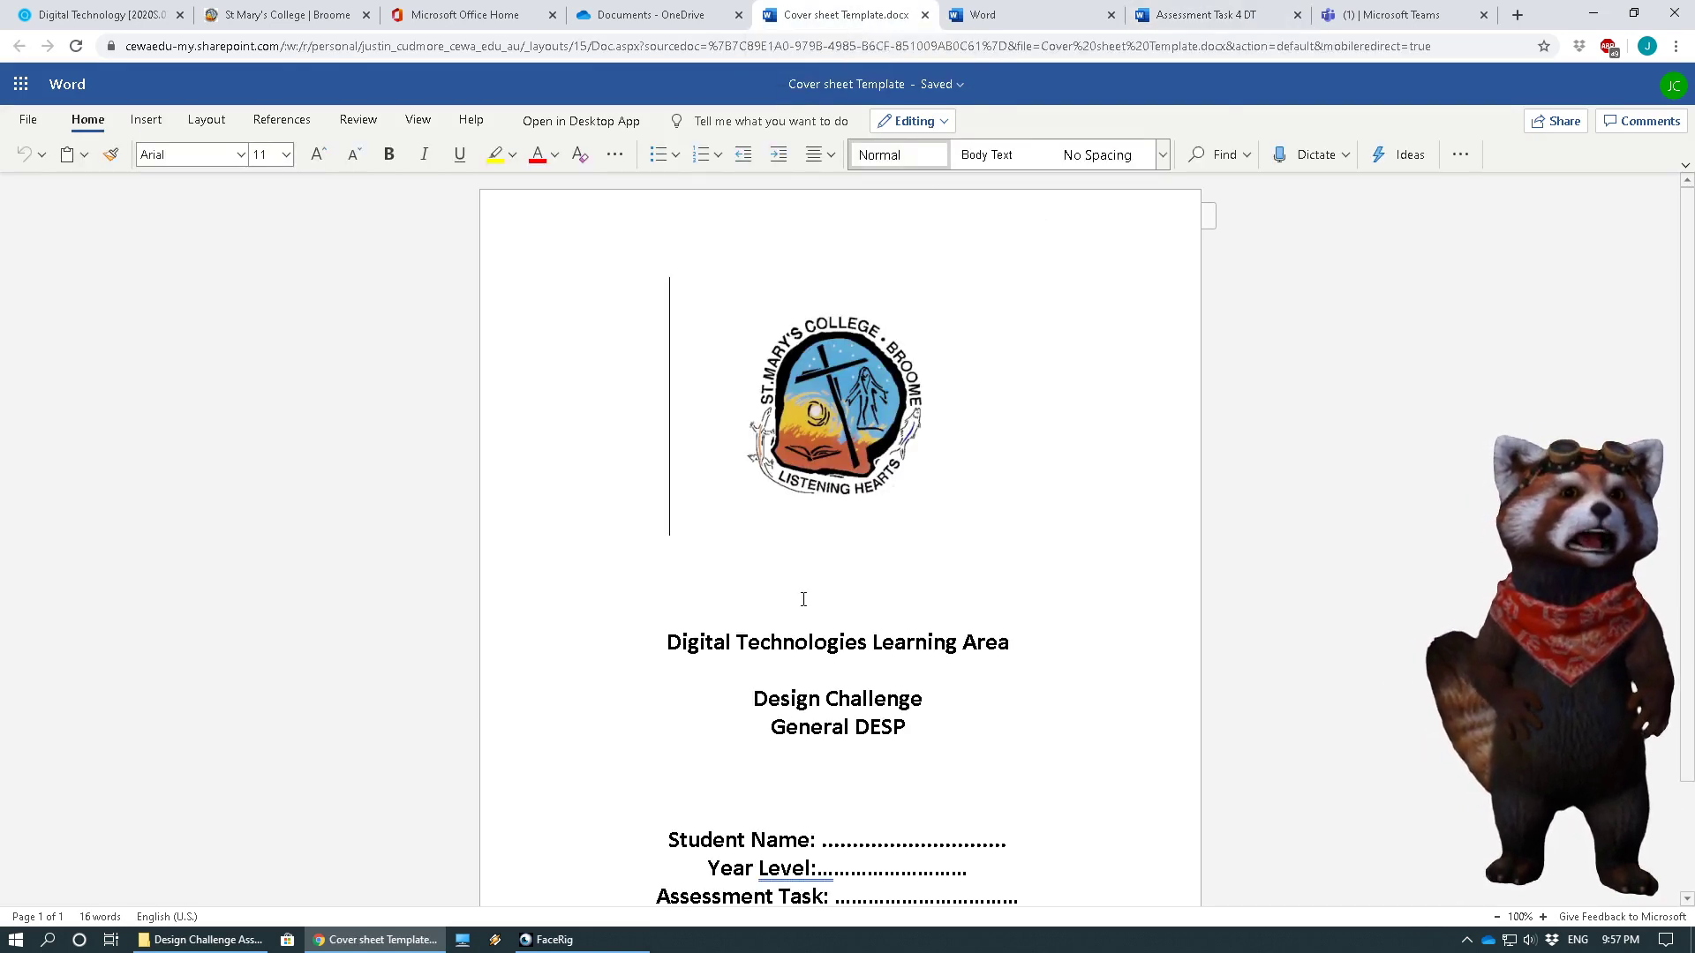
scroll(805, 636, "down", 3)
scroll(810, 659, "up", 2)
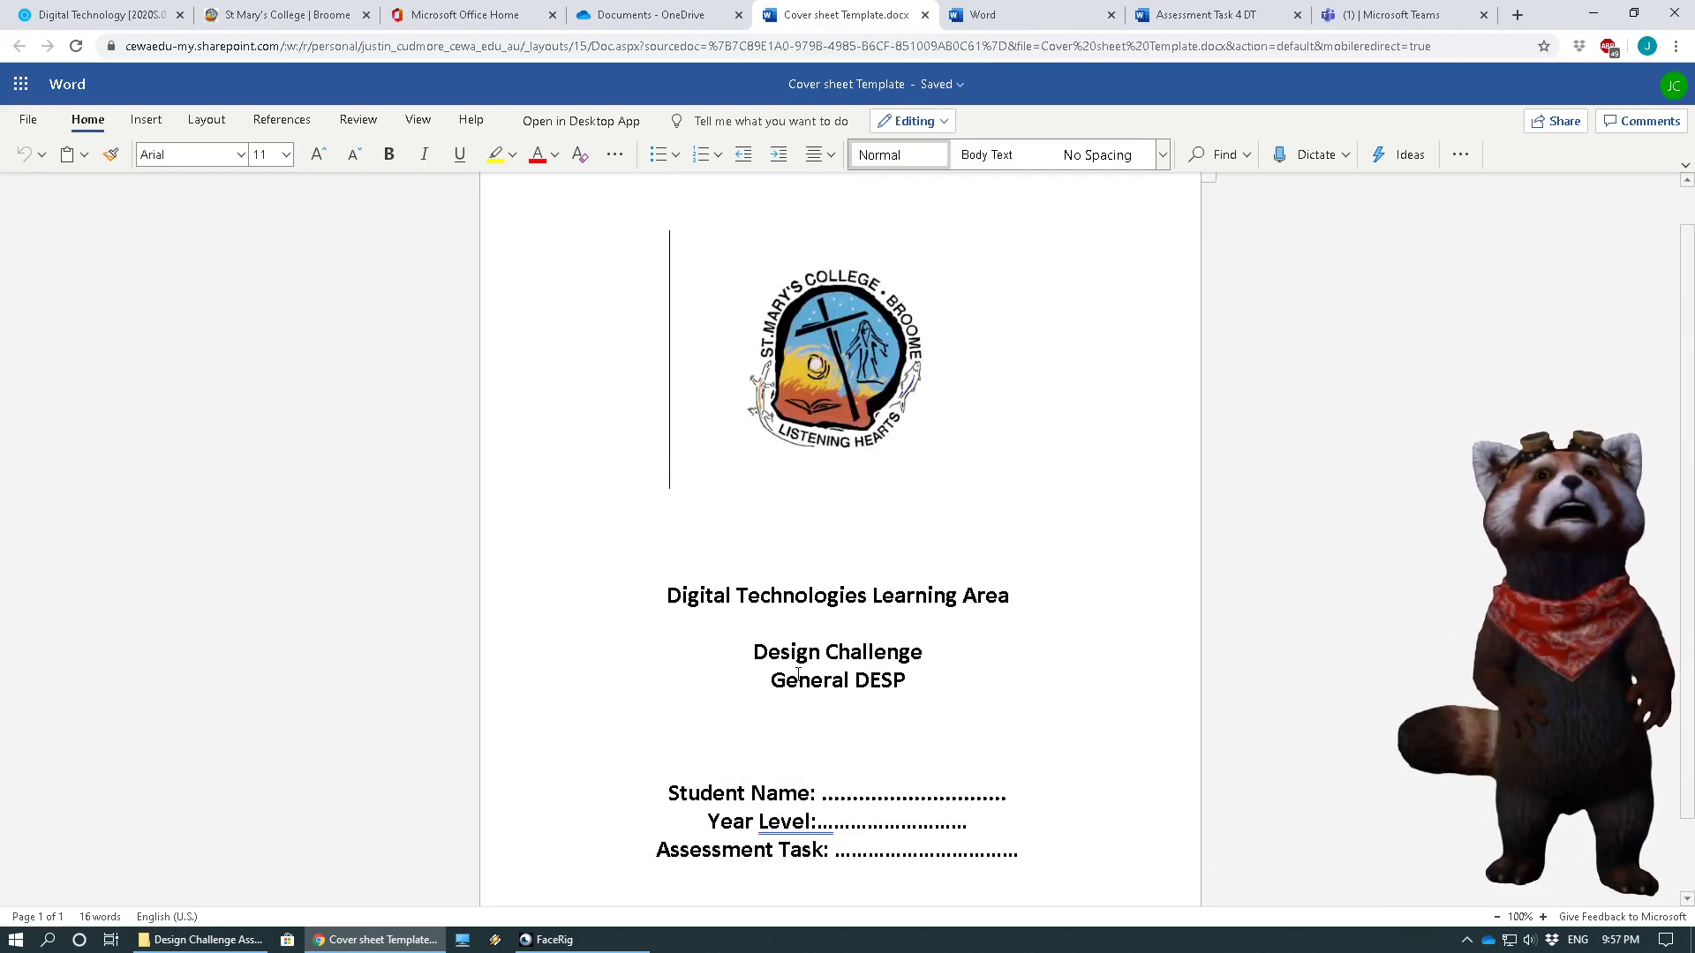
scroll(822, 707, "down", 2)
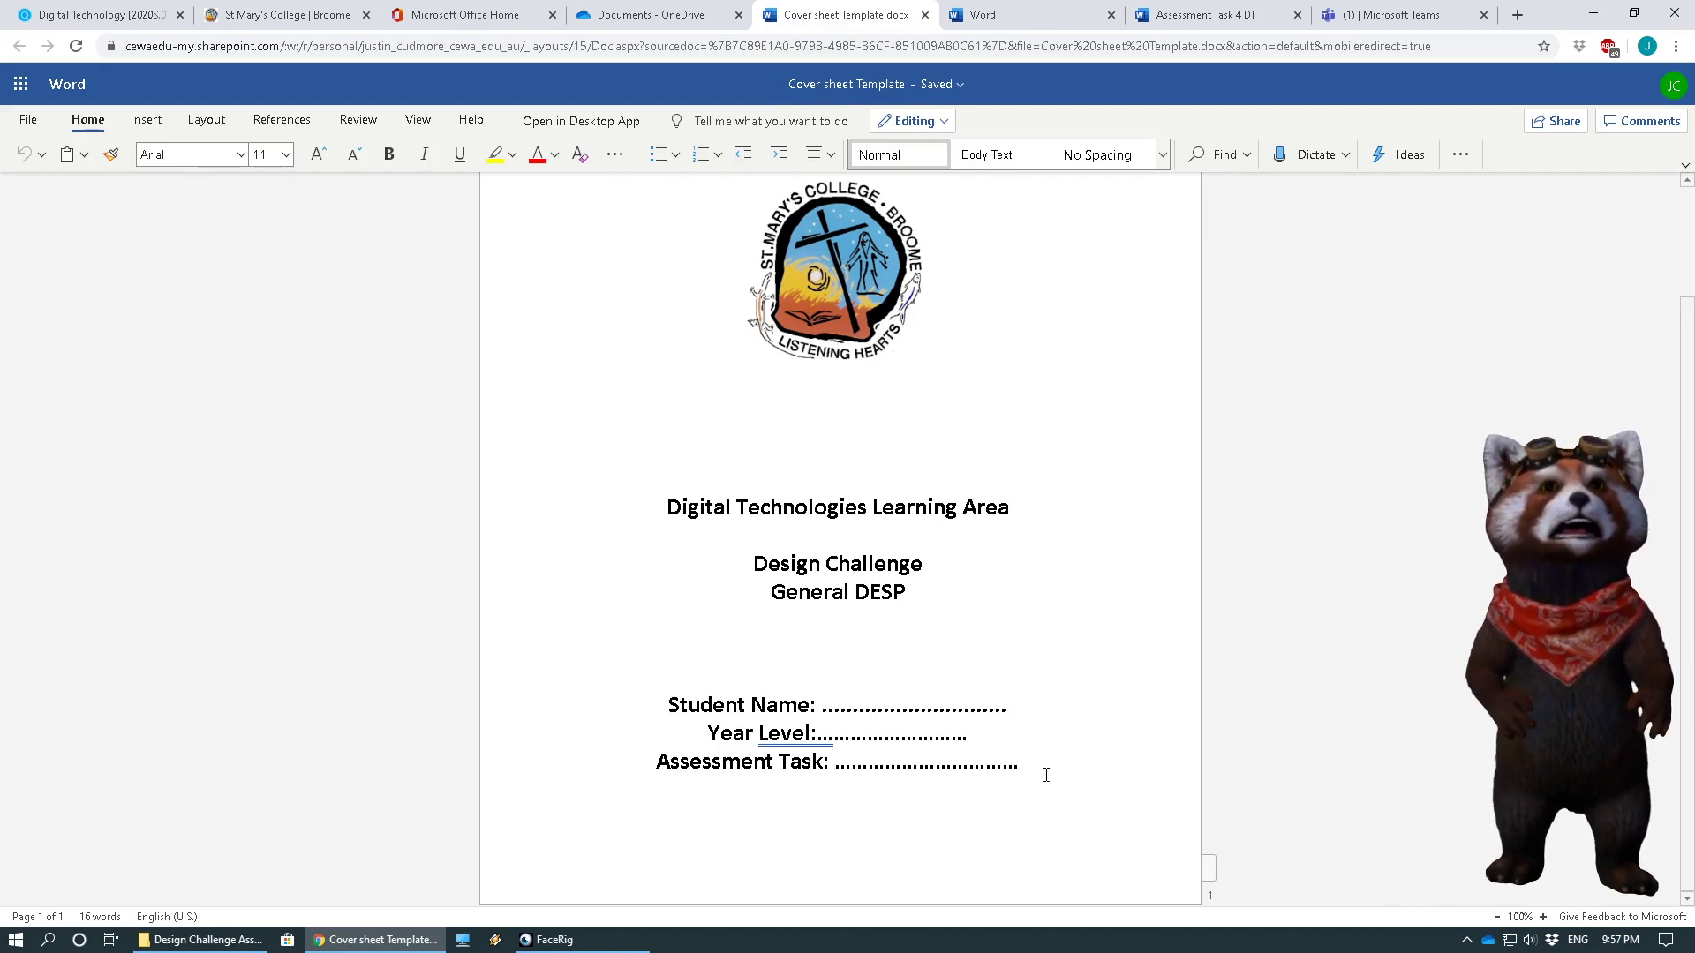
key("ctrl+a")
key("ctrl+c")
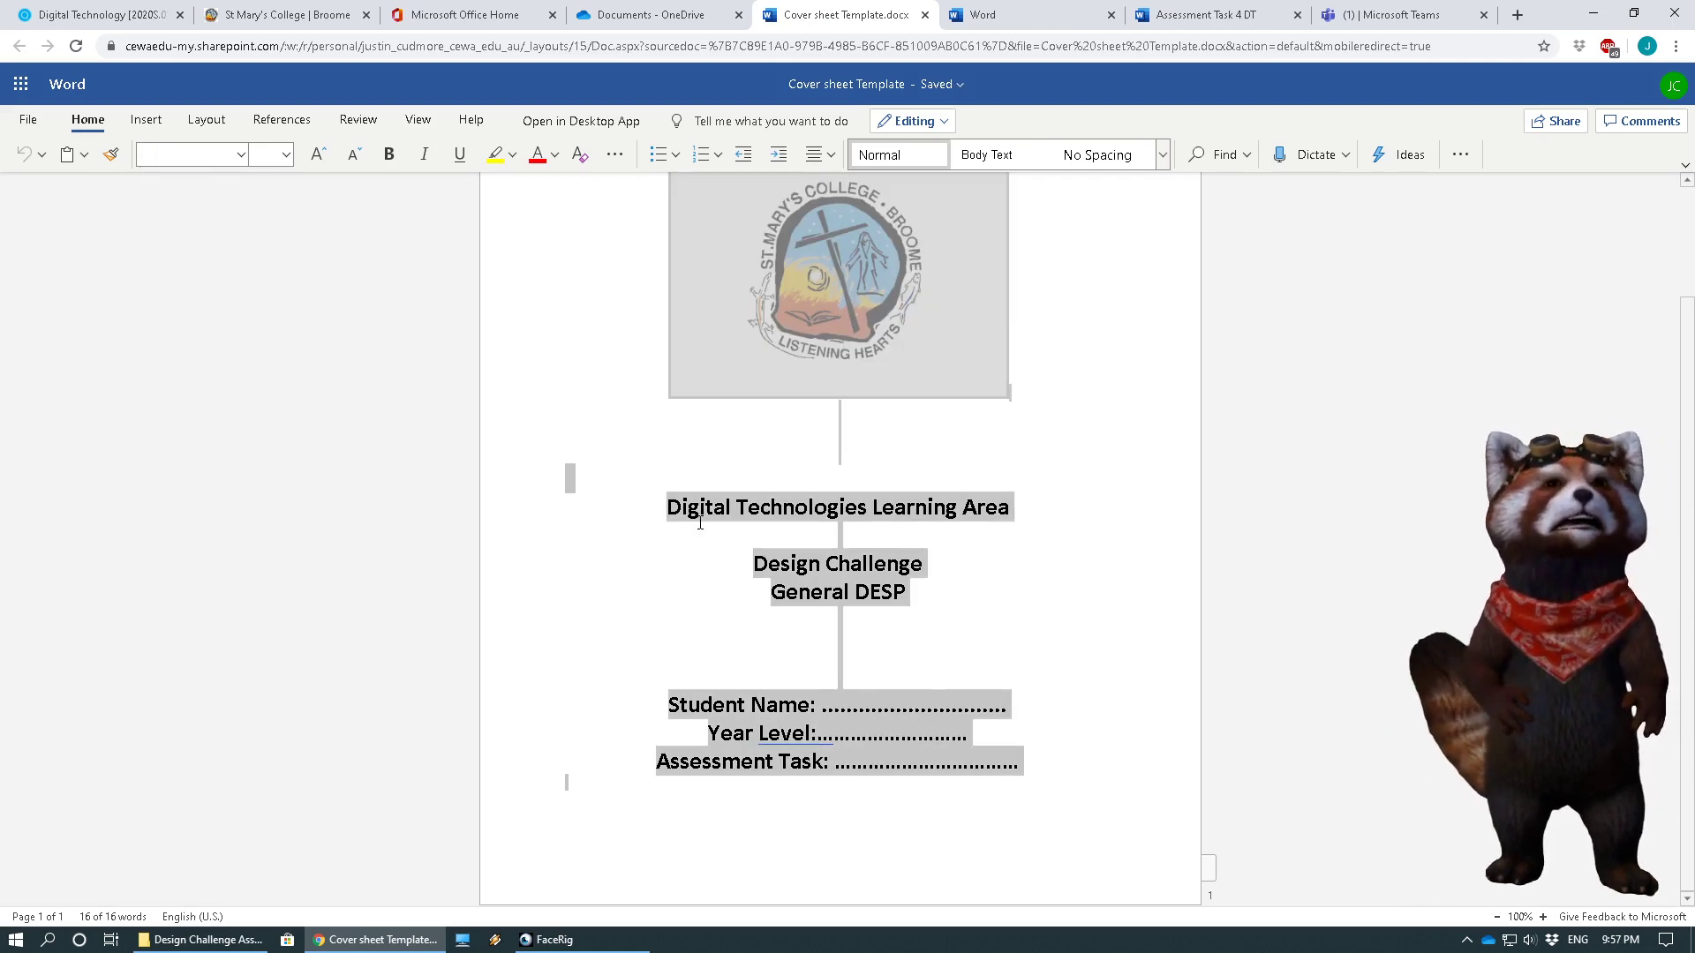
left_click(1033, 764)
mouse_move(1021, 764)
left_mouse_down()
mouse_move(841, 734)
mouse_move(677, 545)
mouse_move(691, 316)
left_mouse_up()
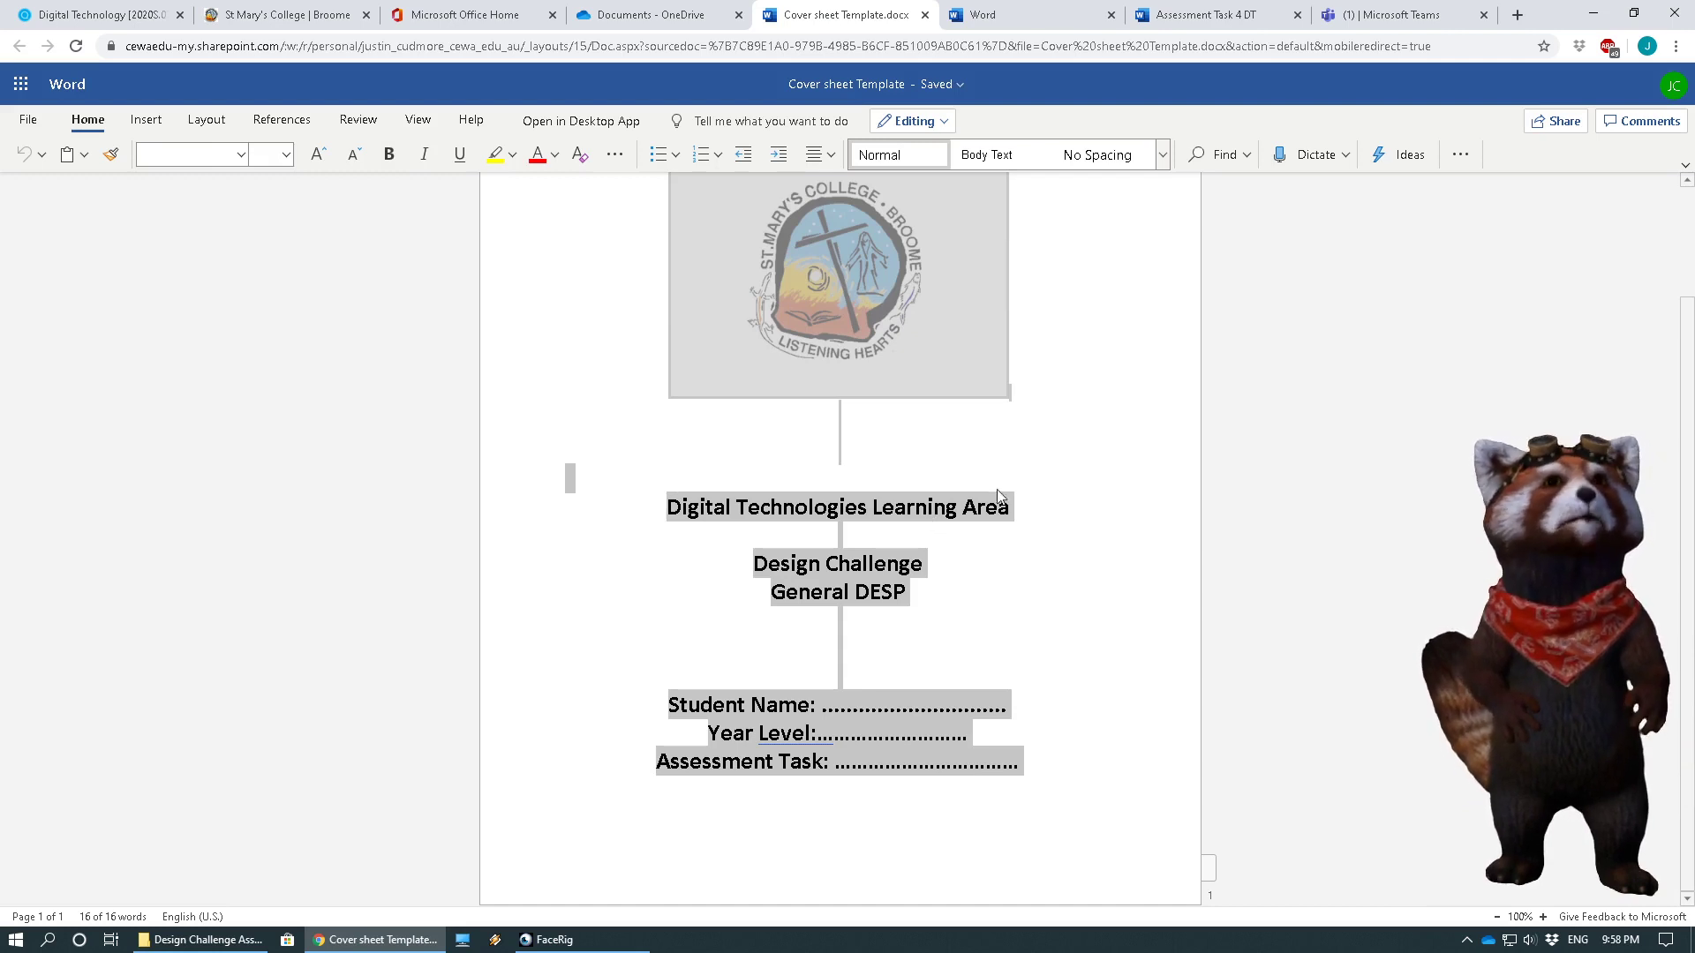
left_click(1190, 23)
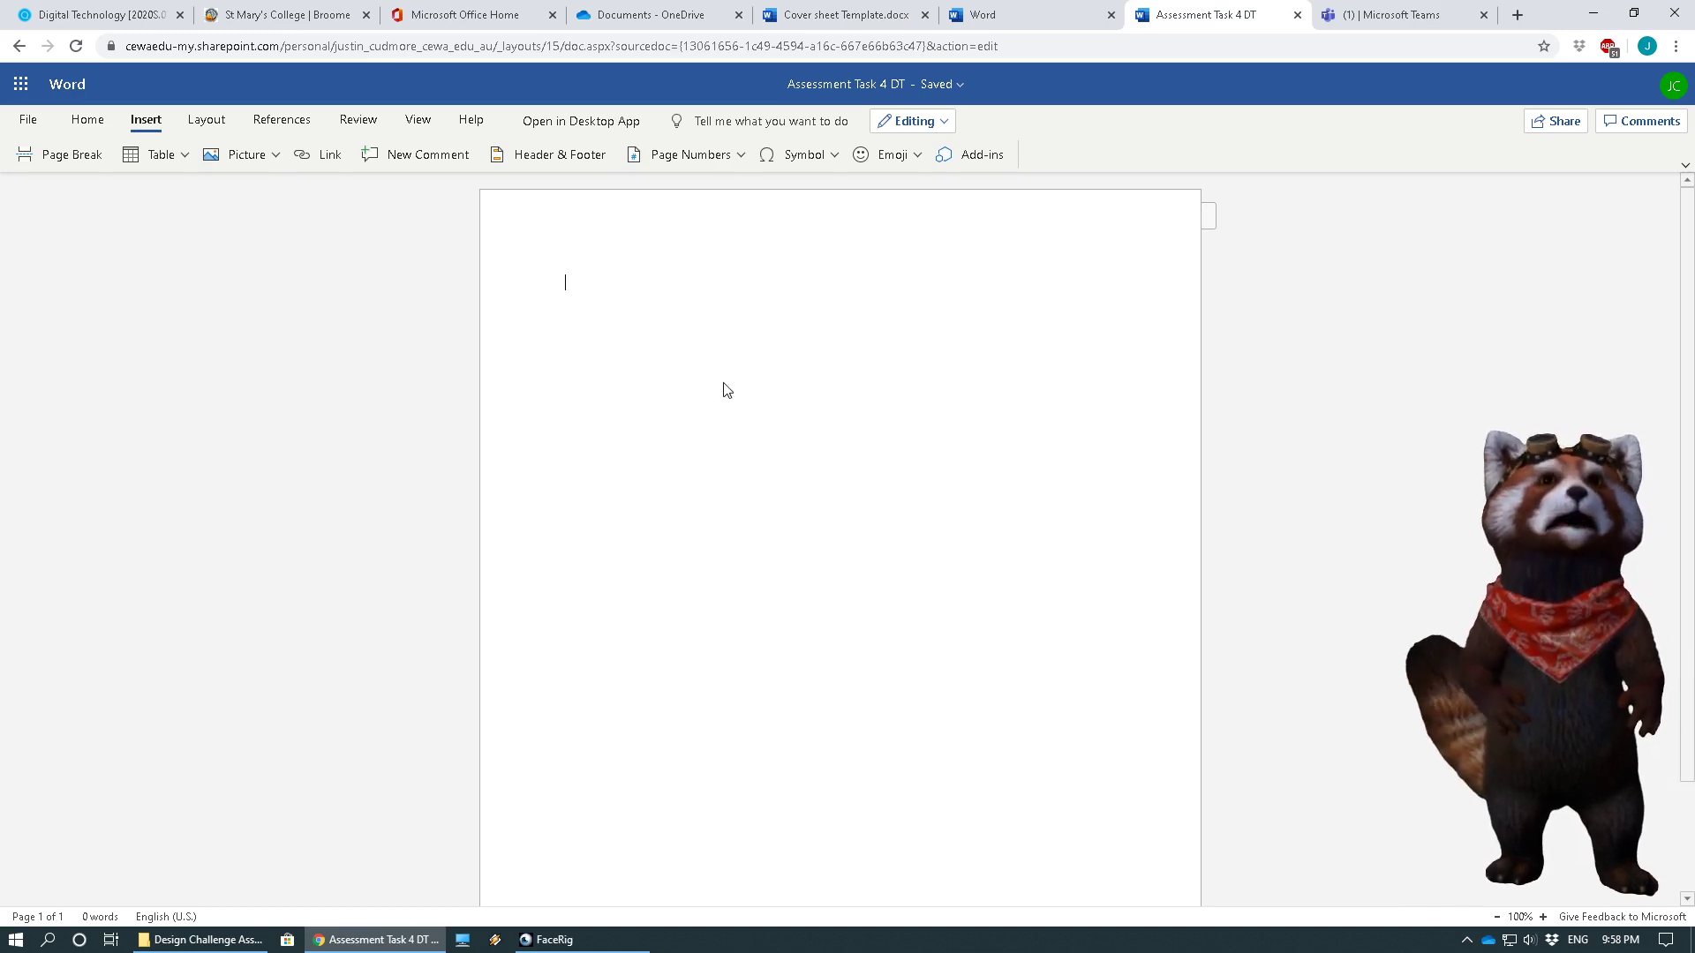
key("ctrl+v")
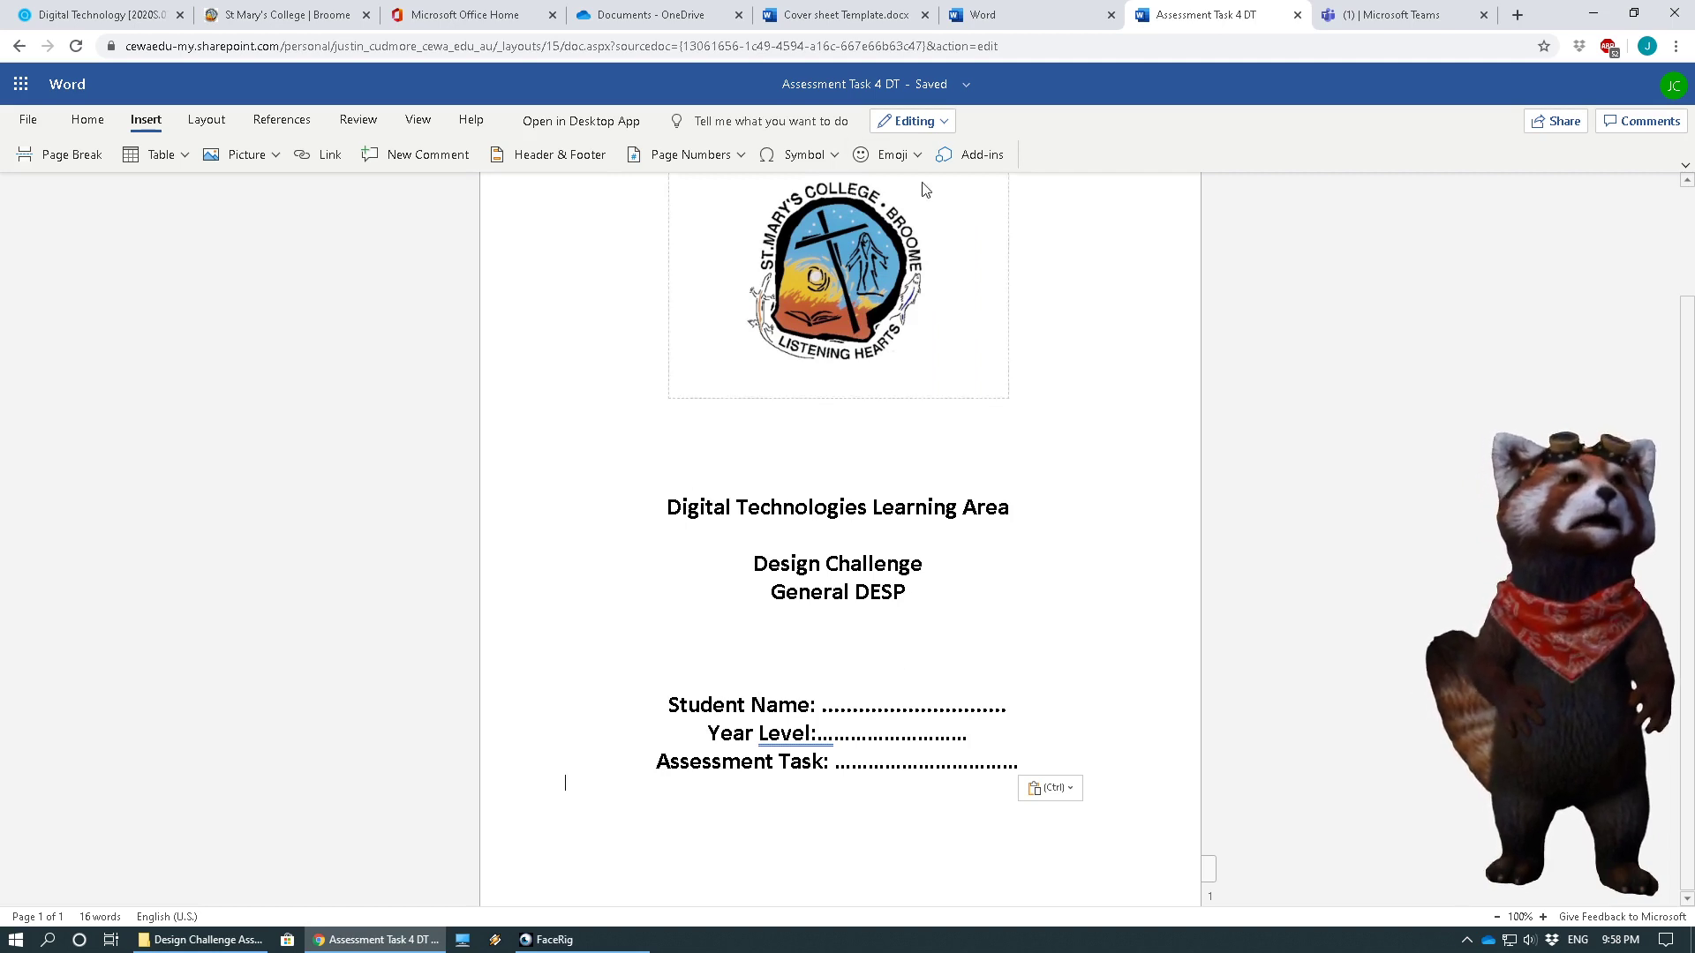
left_click(839, 19)
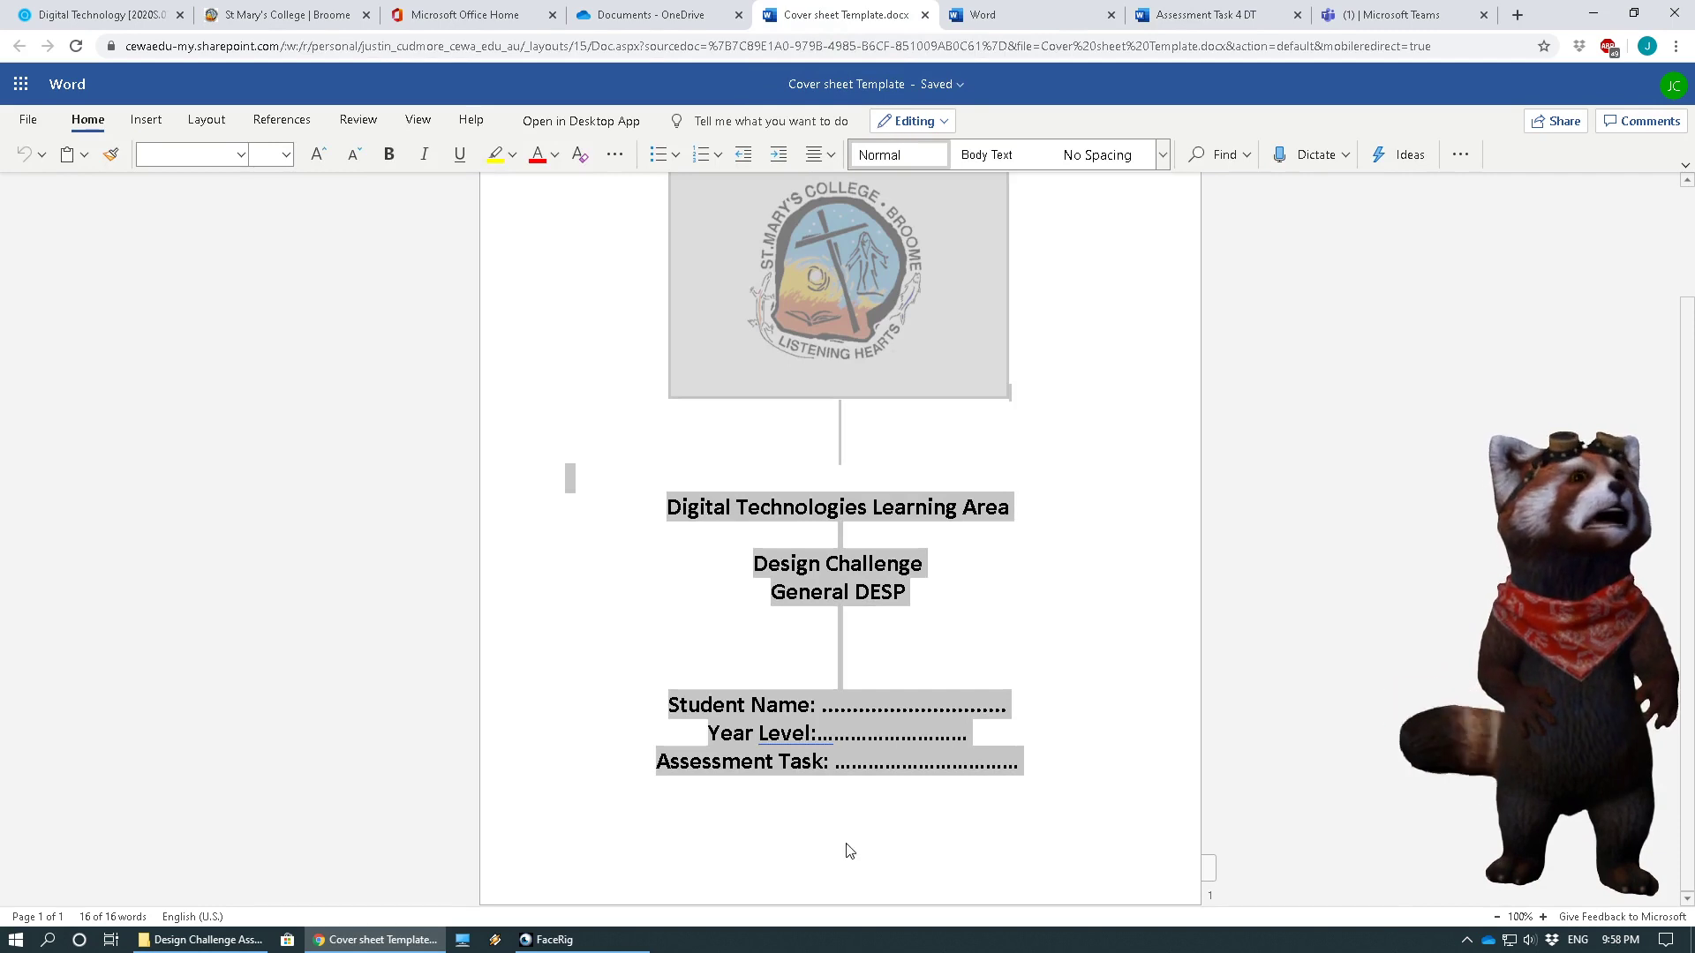
left_click(813, 843)
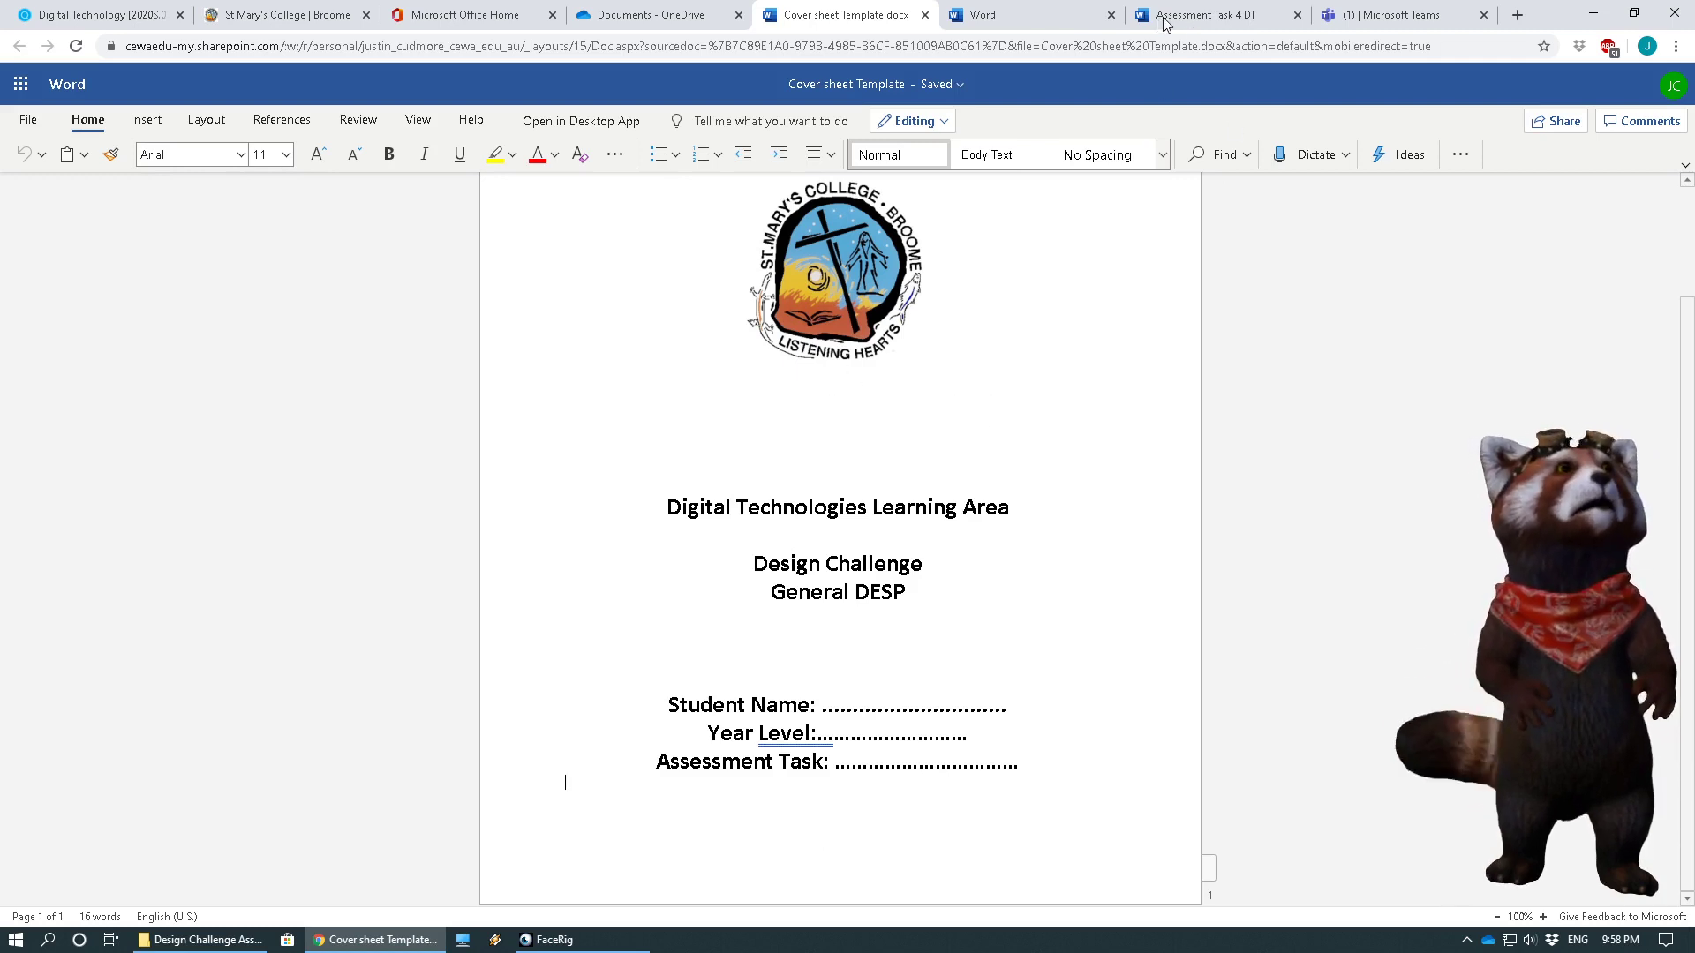
left_click(1194, 16)
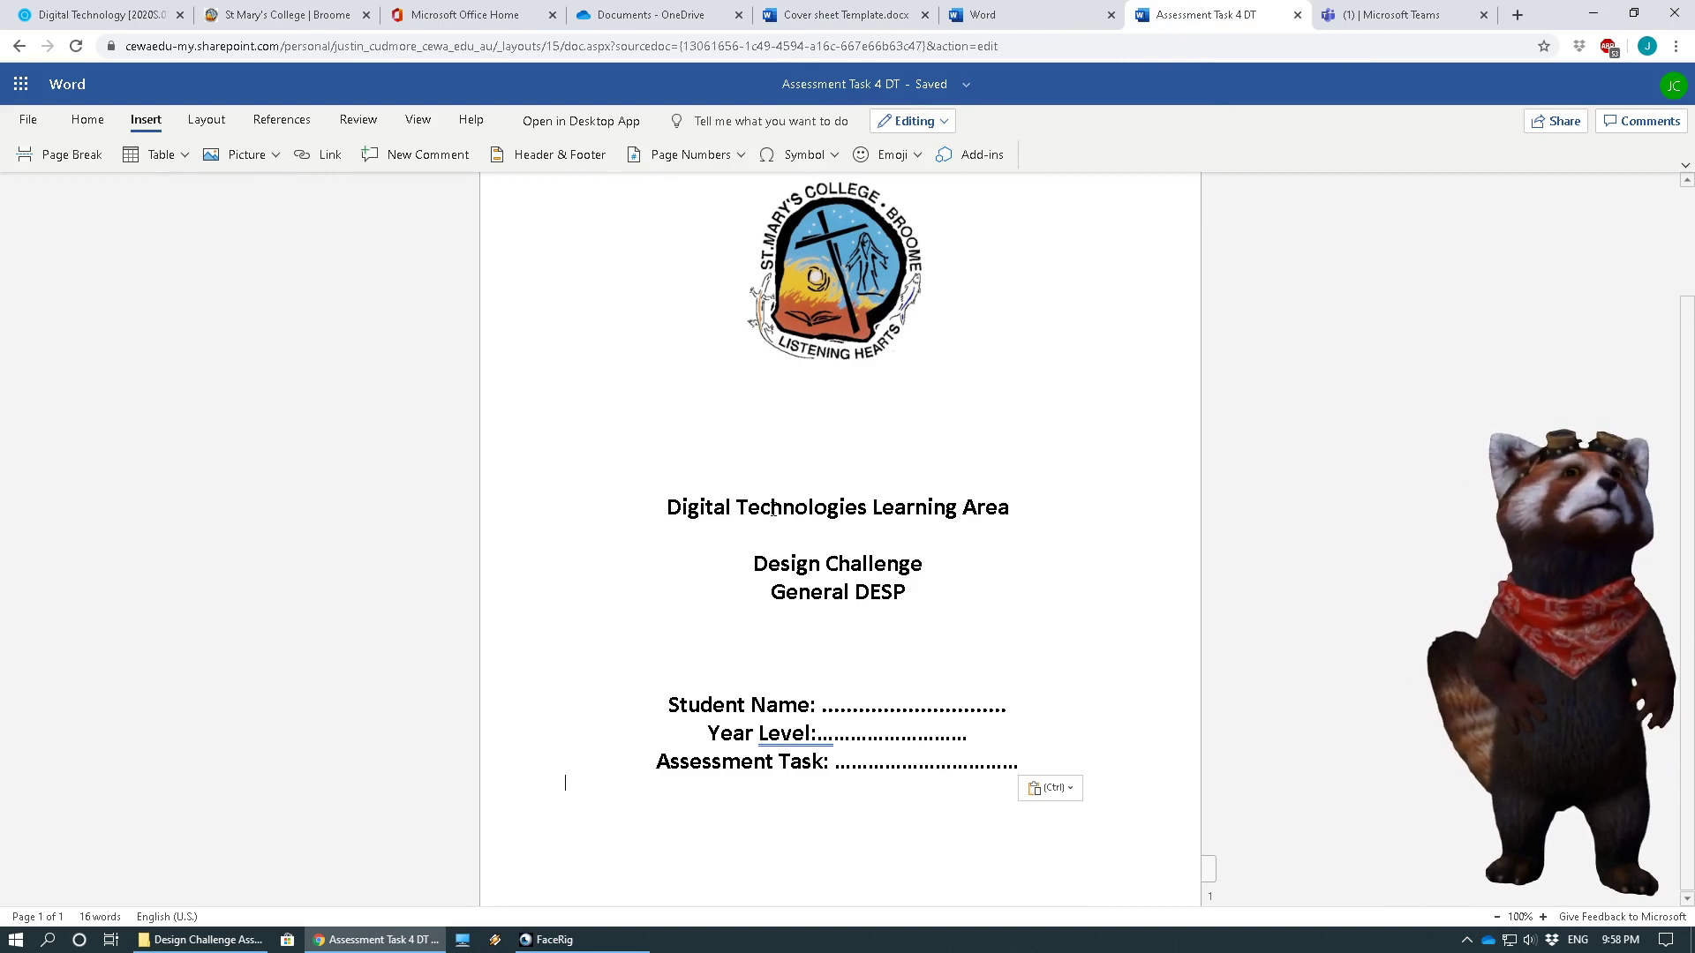
mouse_move(790, 566)
left_mouse_down()
mouse_move(883, 596)
mouse_move(821, 593)
mouse_move(809, 572)
left_mouse_up()
left_click(810, 571)
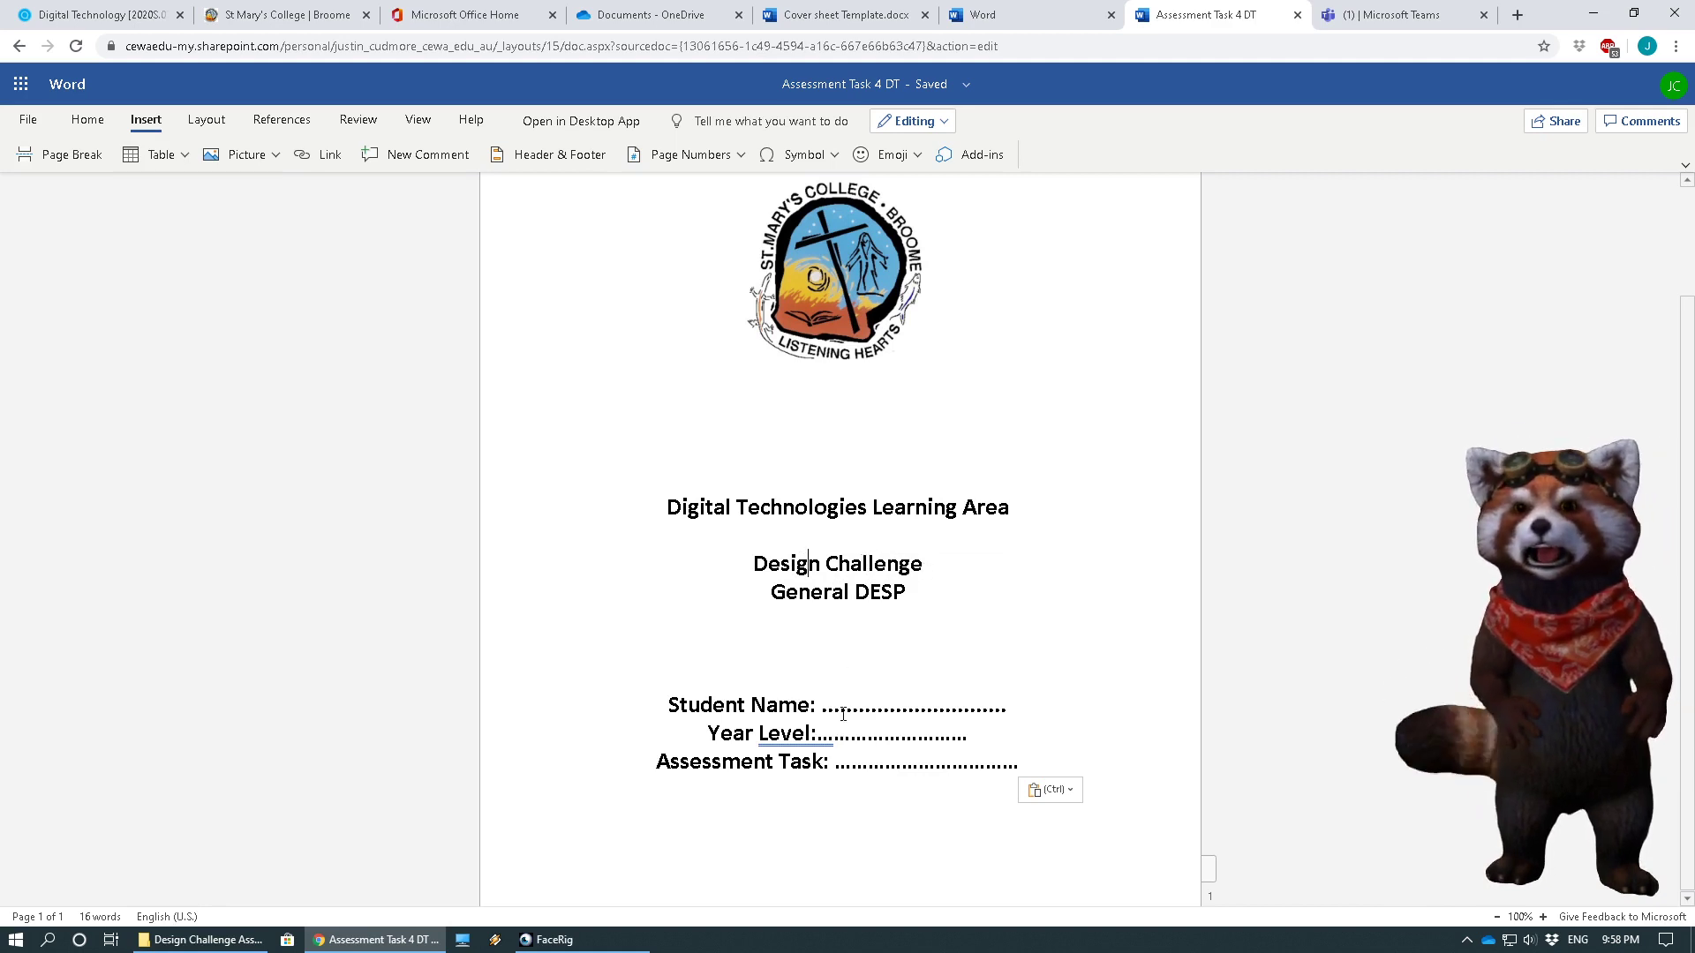
Fill in the cover page with the placeholder Temp as student name and 7 as year level, replacing some of the dots
left_click_drag(861, 703, 958, 705)
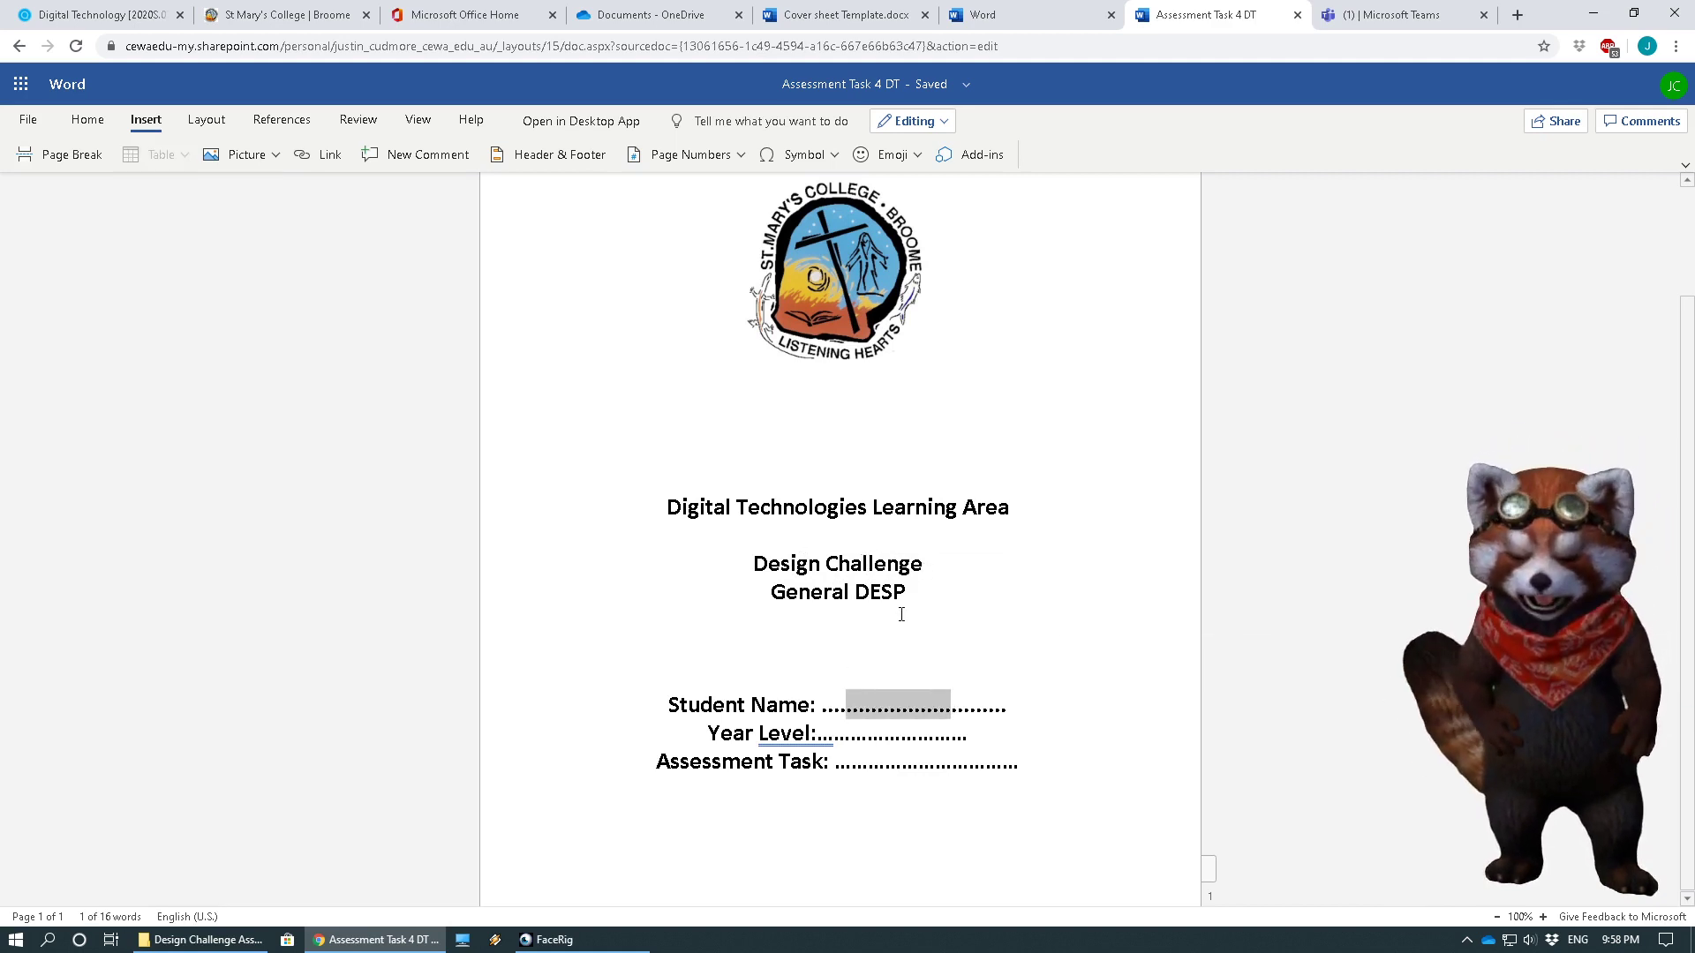
type("Temp")
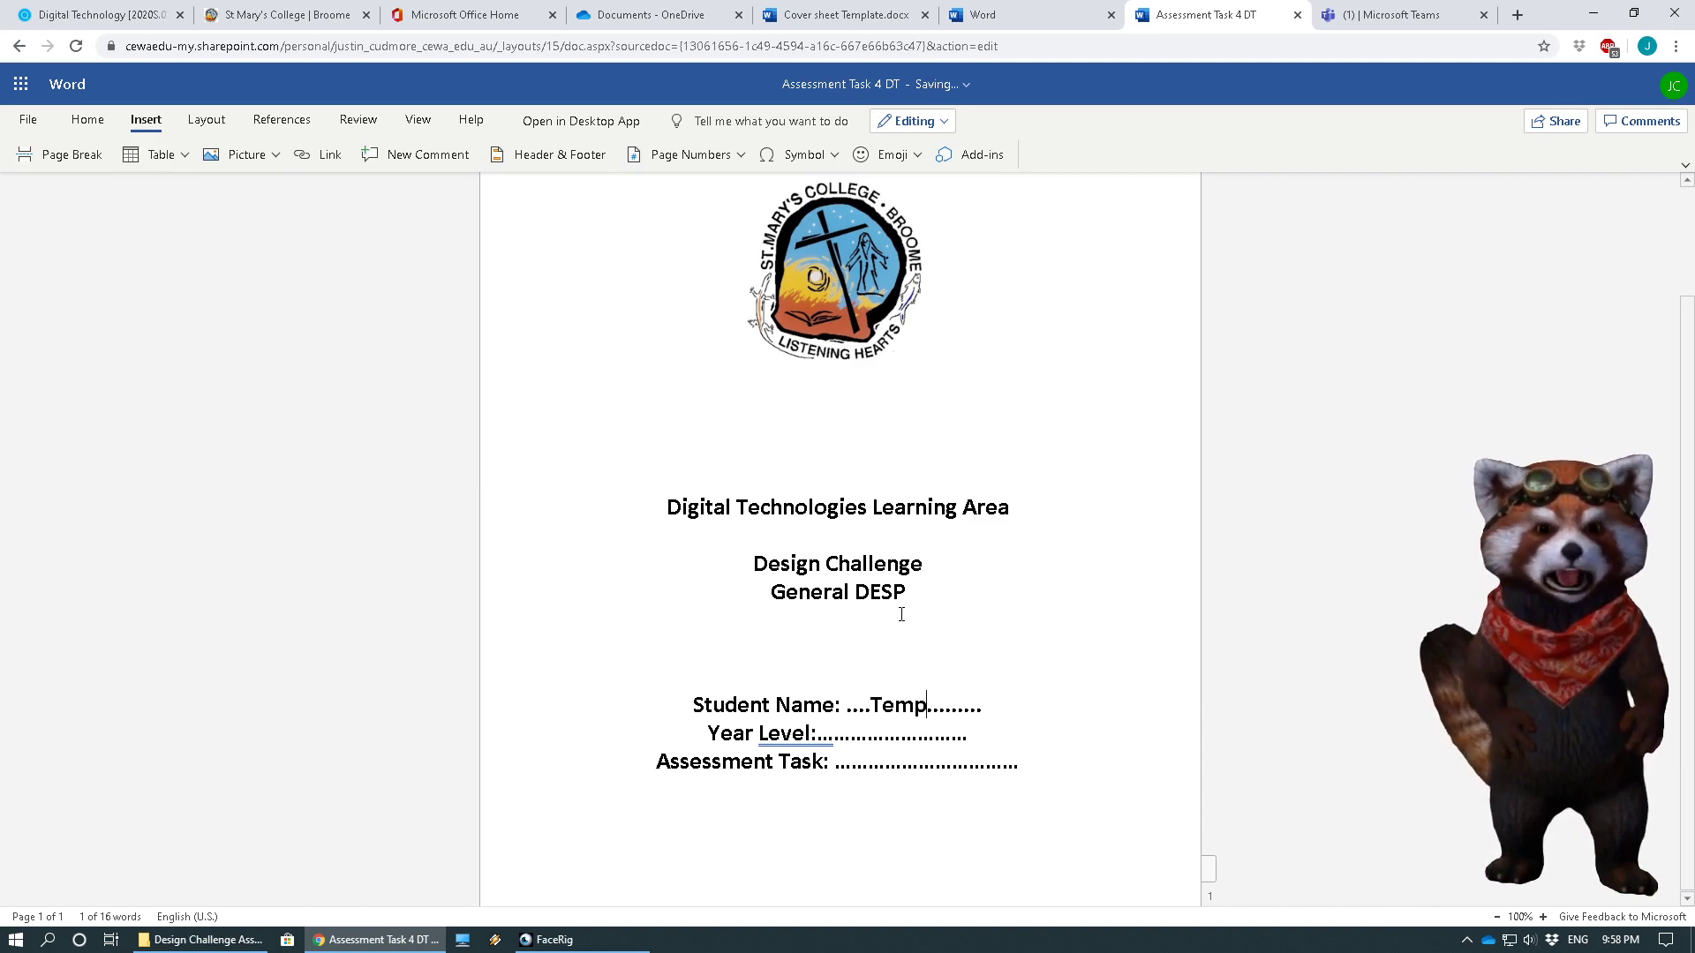
left_click_drag(865, 736, 971, 771)
type("7")
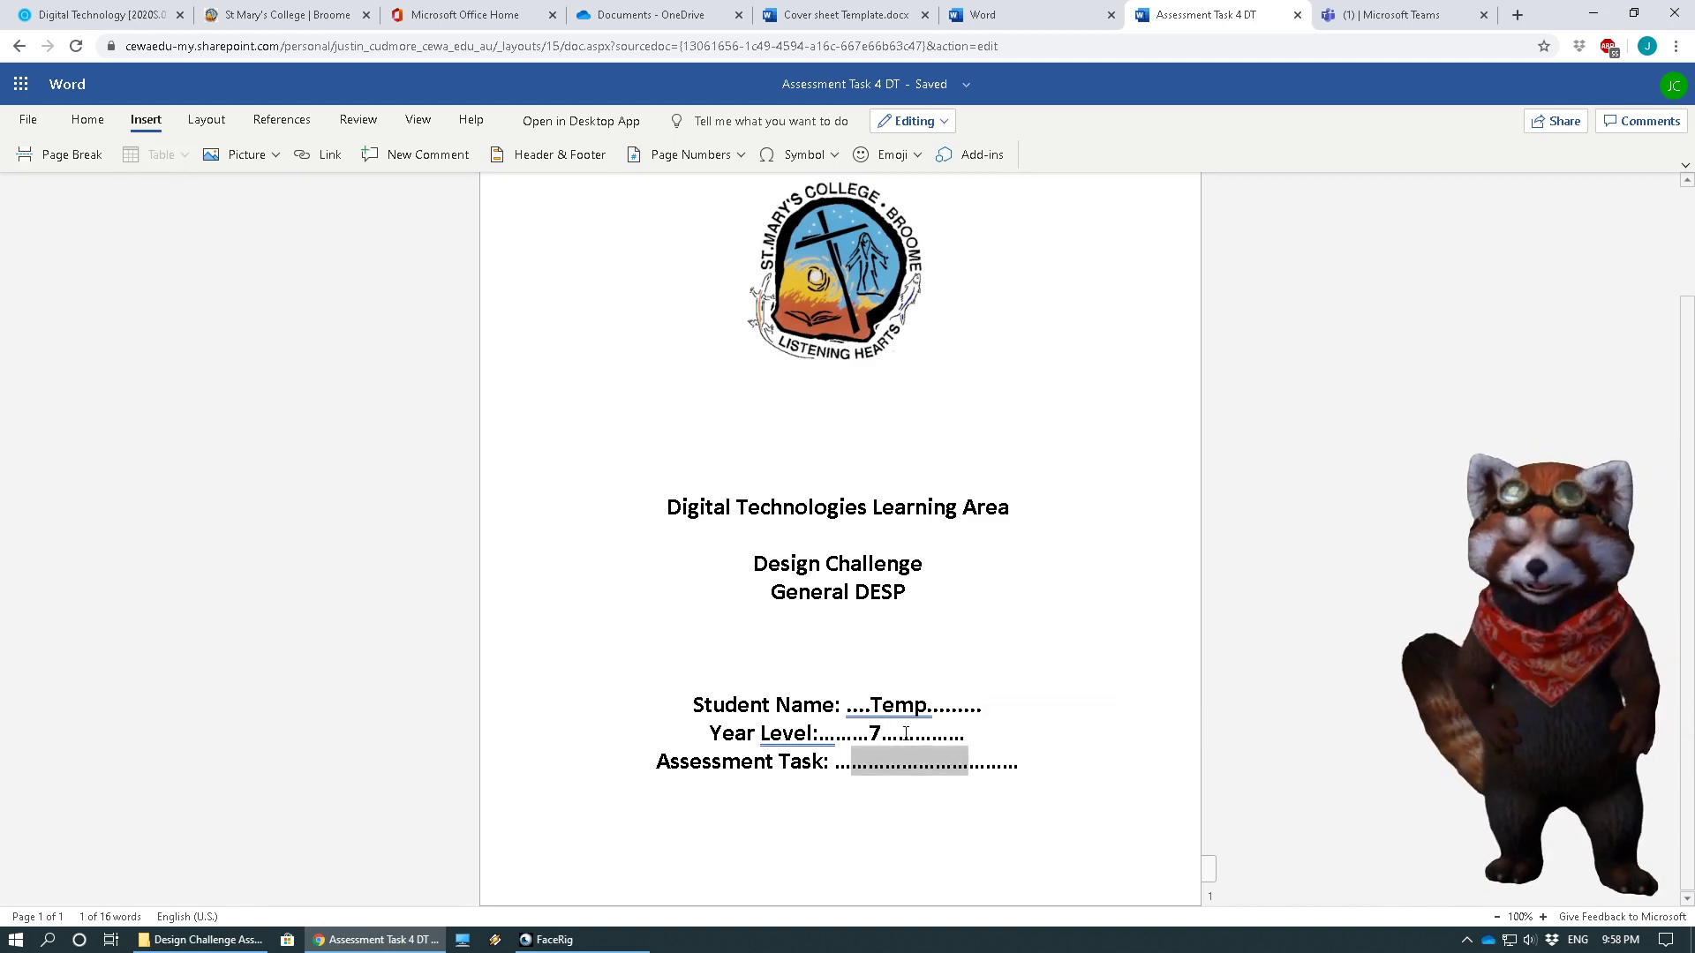
Enter Design a SuperHero as the assessment task on the cover page, in place of the selected dots
type("De")
type("sign a S")
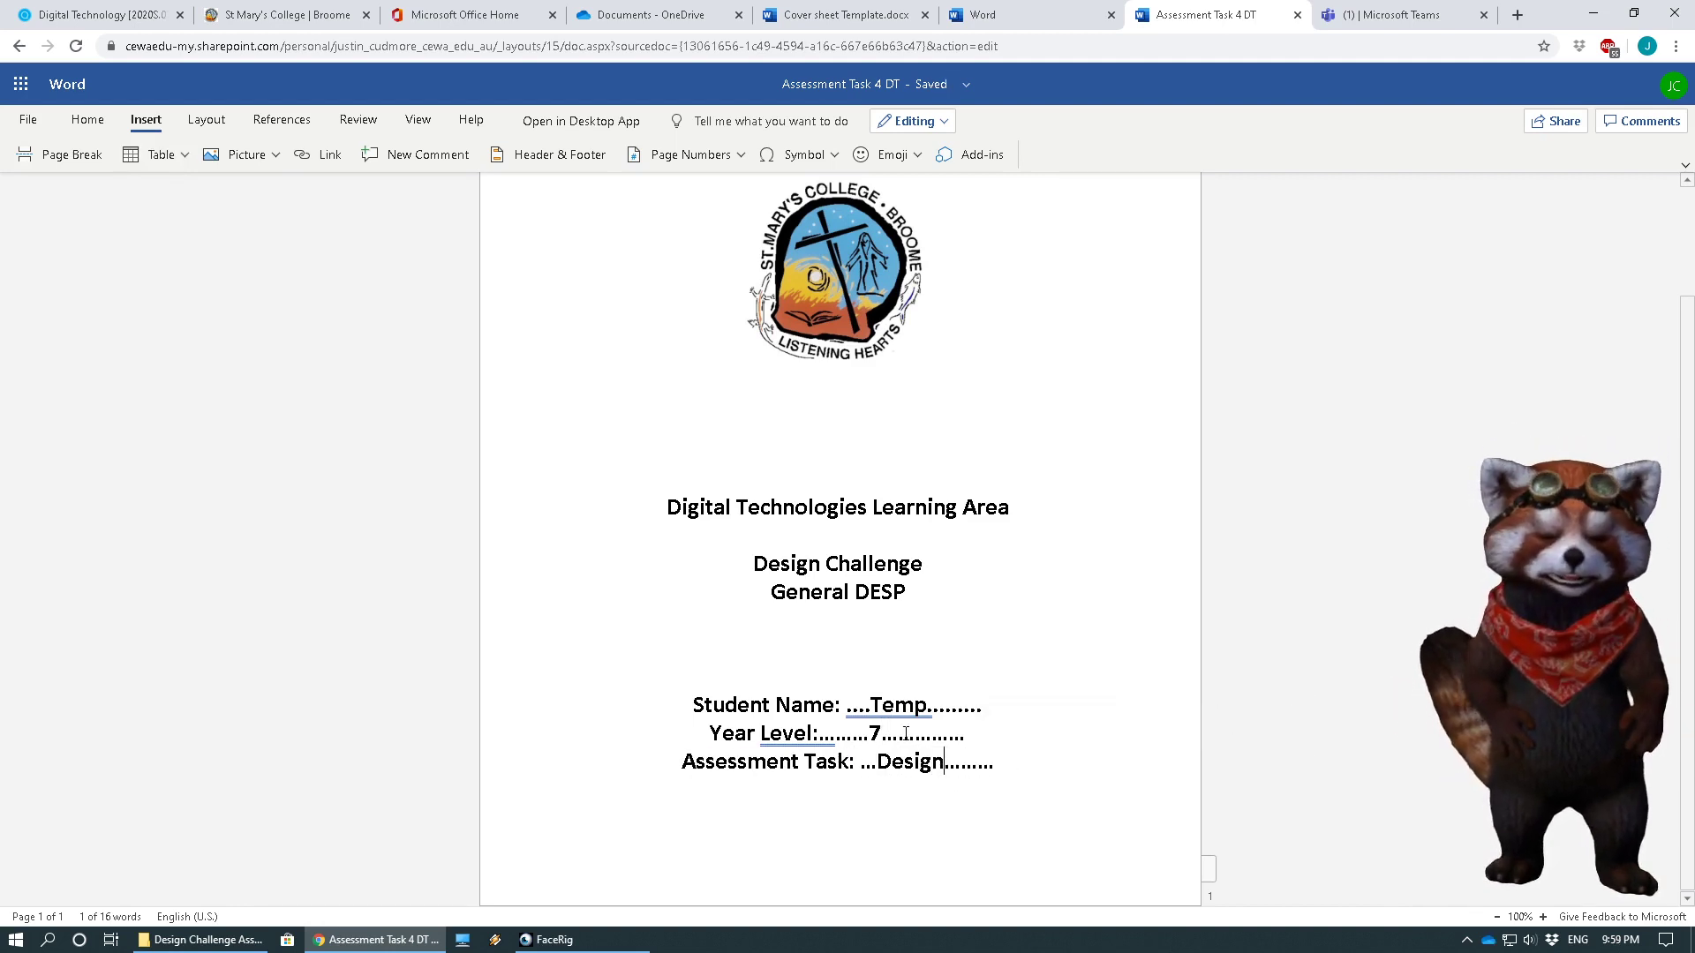
type("uperHero")
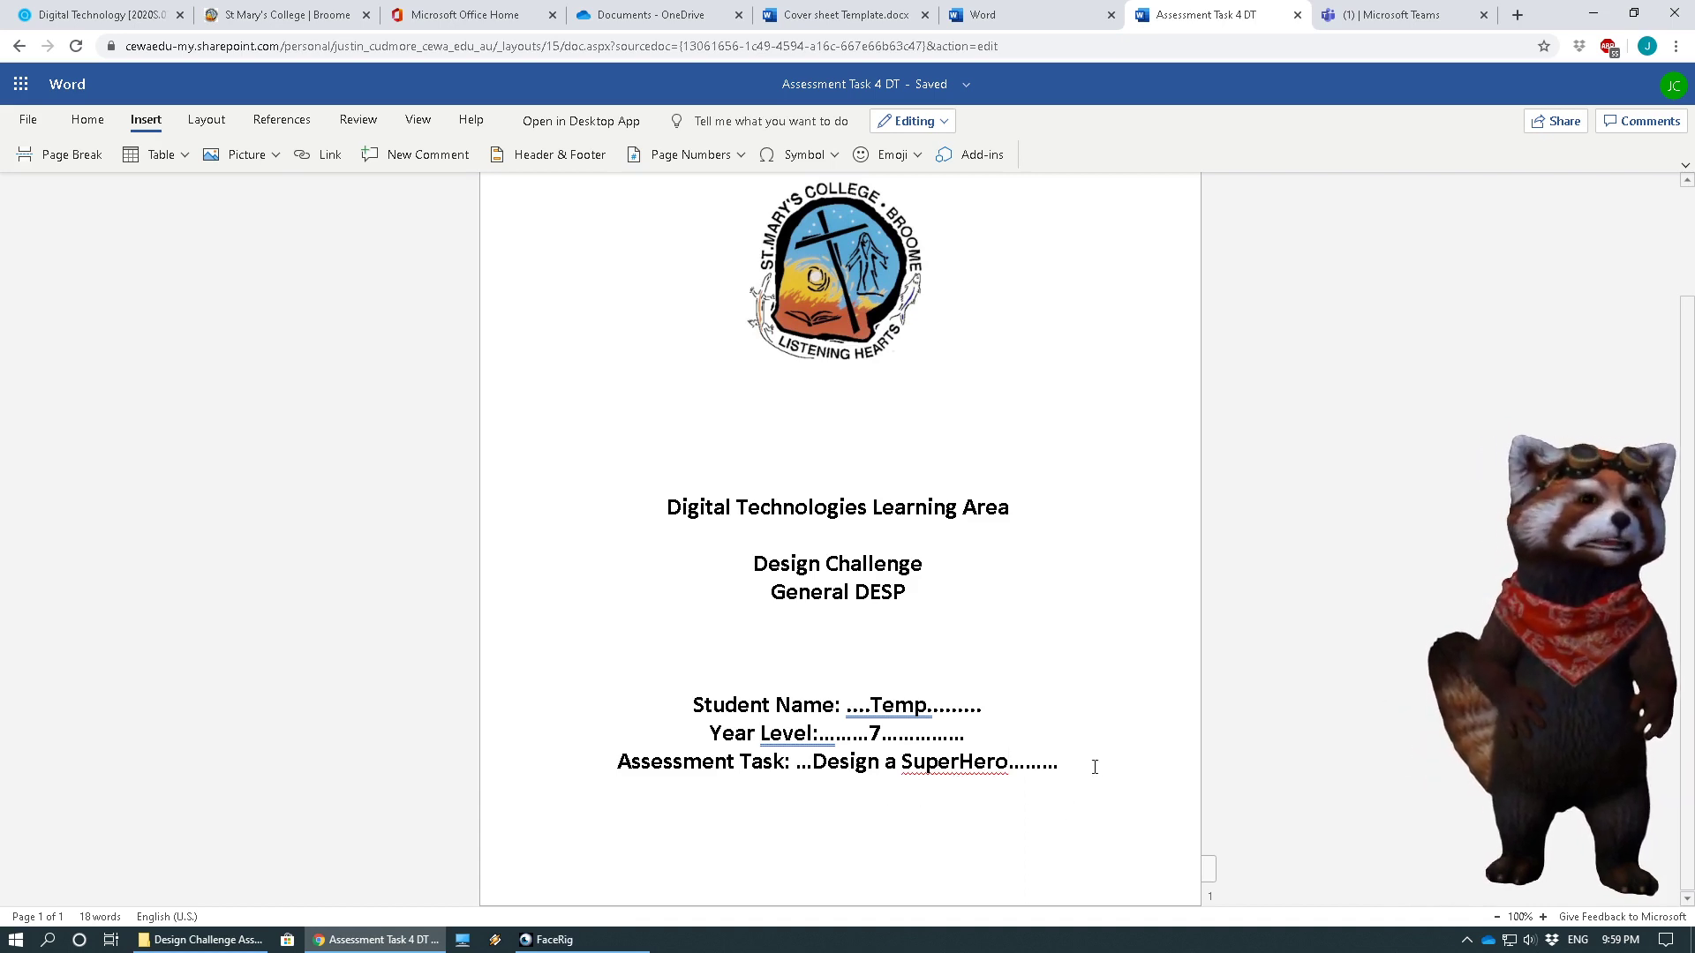
Add blank lines after the Assessment Task line until the document continues on a second page
key("Return")
key("Return")
key("Return")
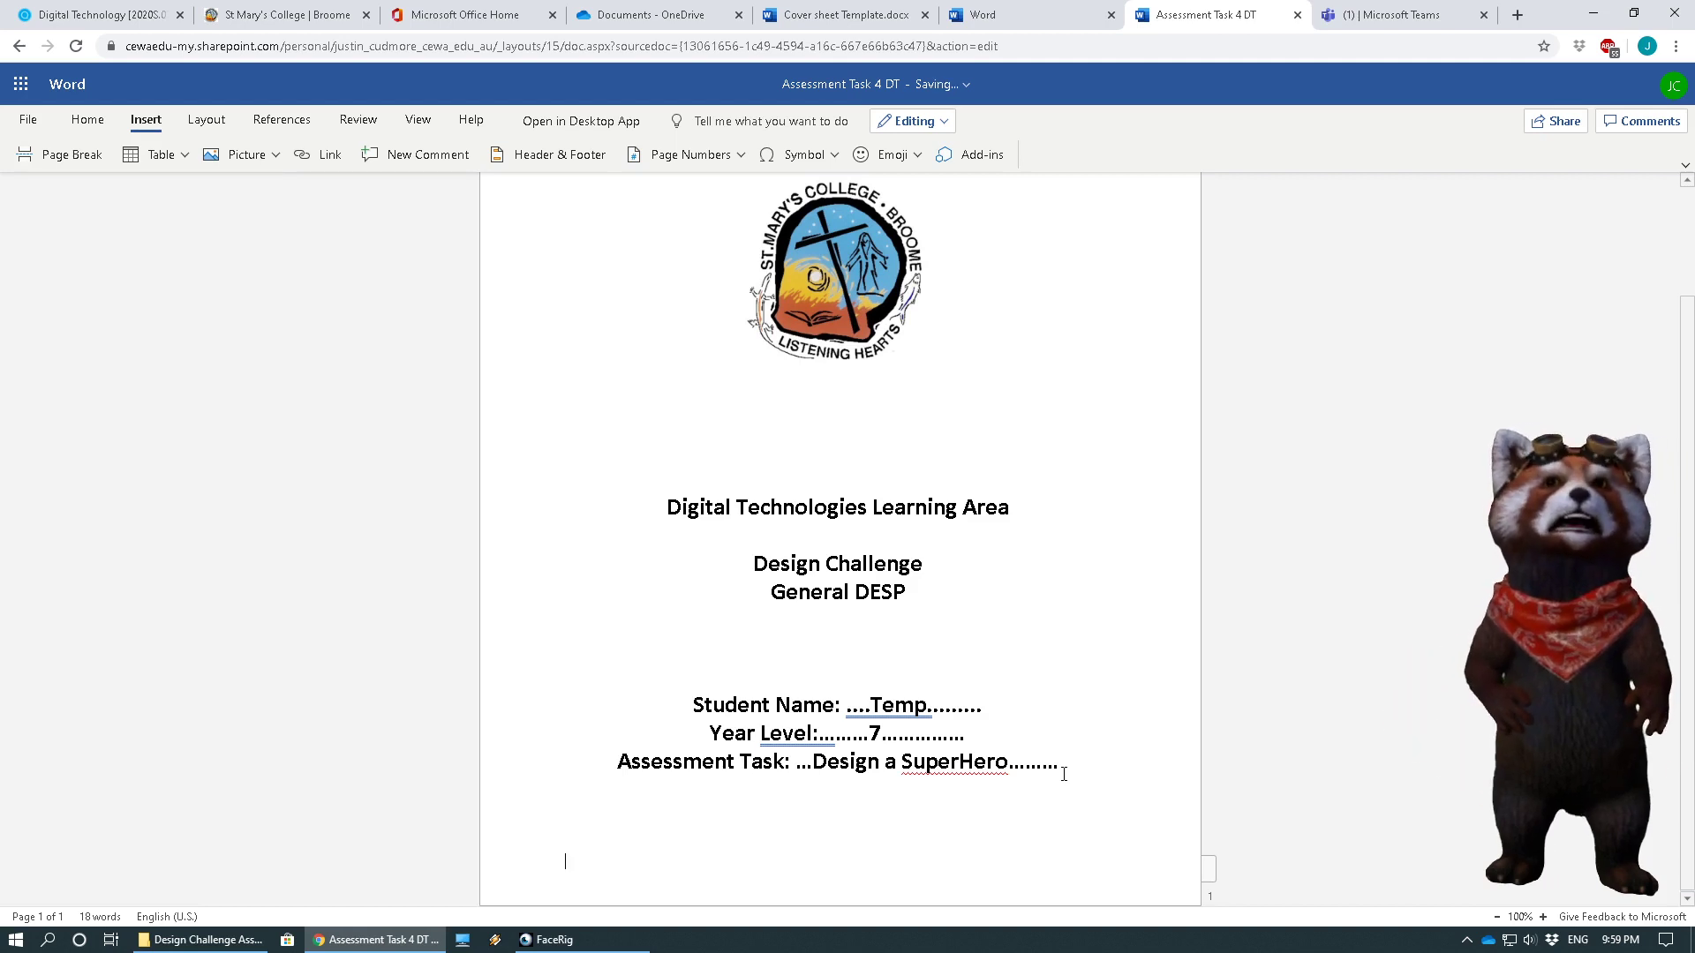
key("Return")
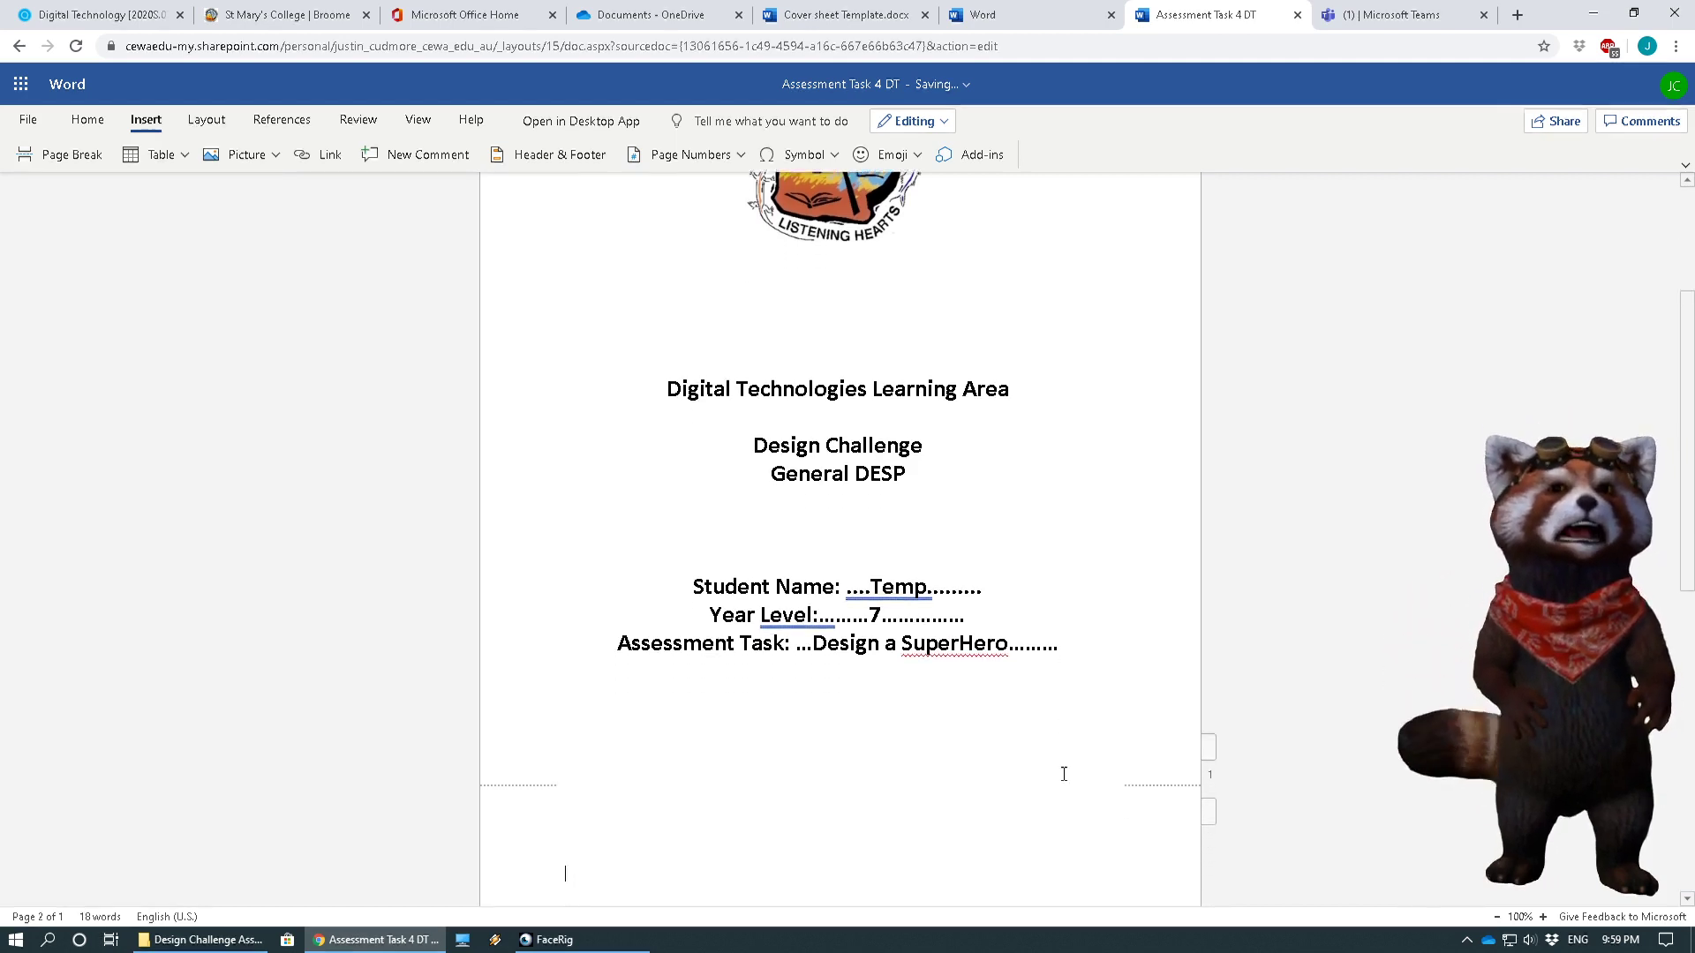
key("Return")
key("Return")
key("Return")
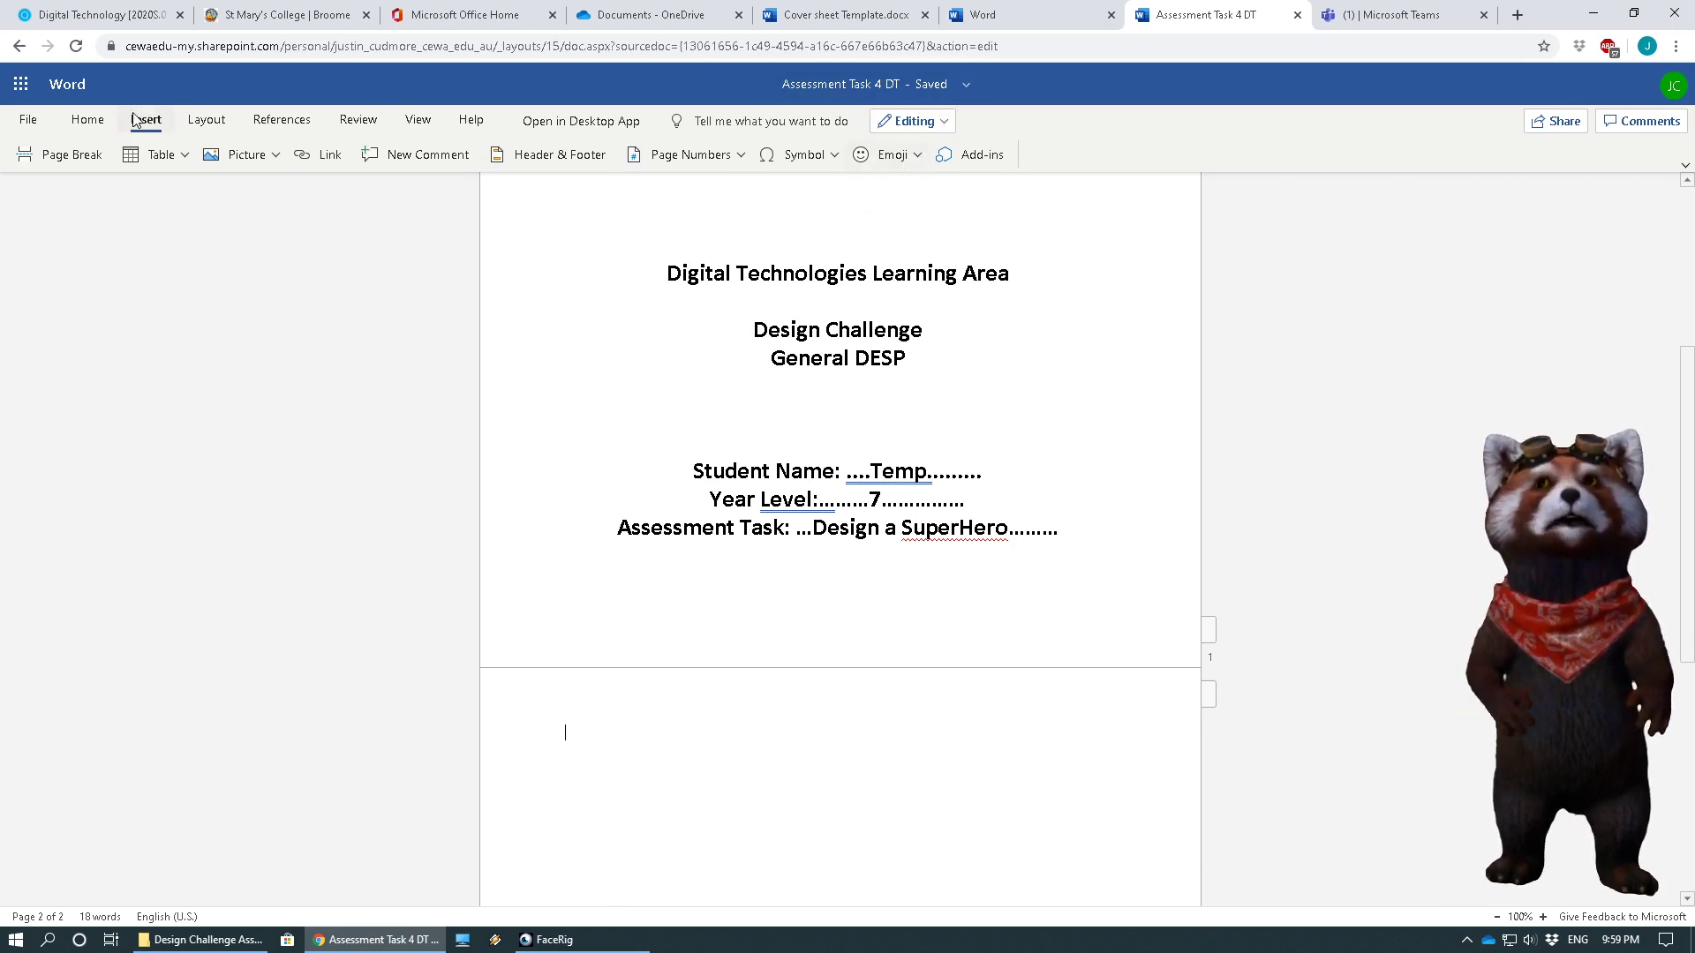
Copy the word SuperHero from the Assessment Task line and paste it as a centred heading at the start of page 2
left_click(89, 121)
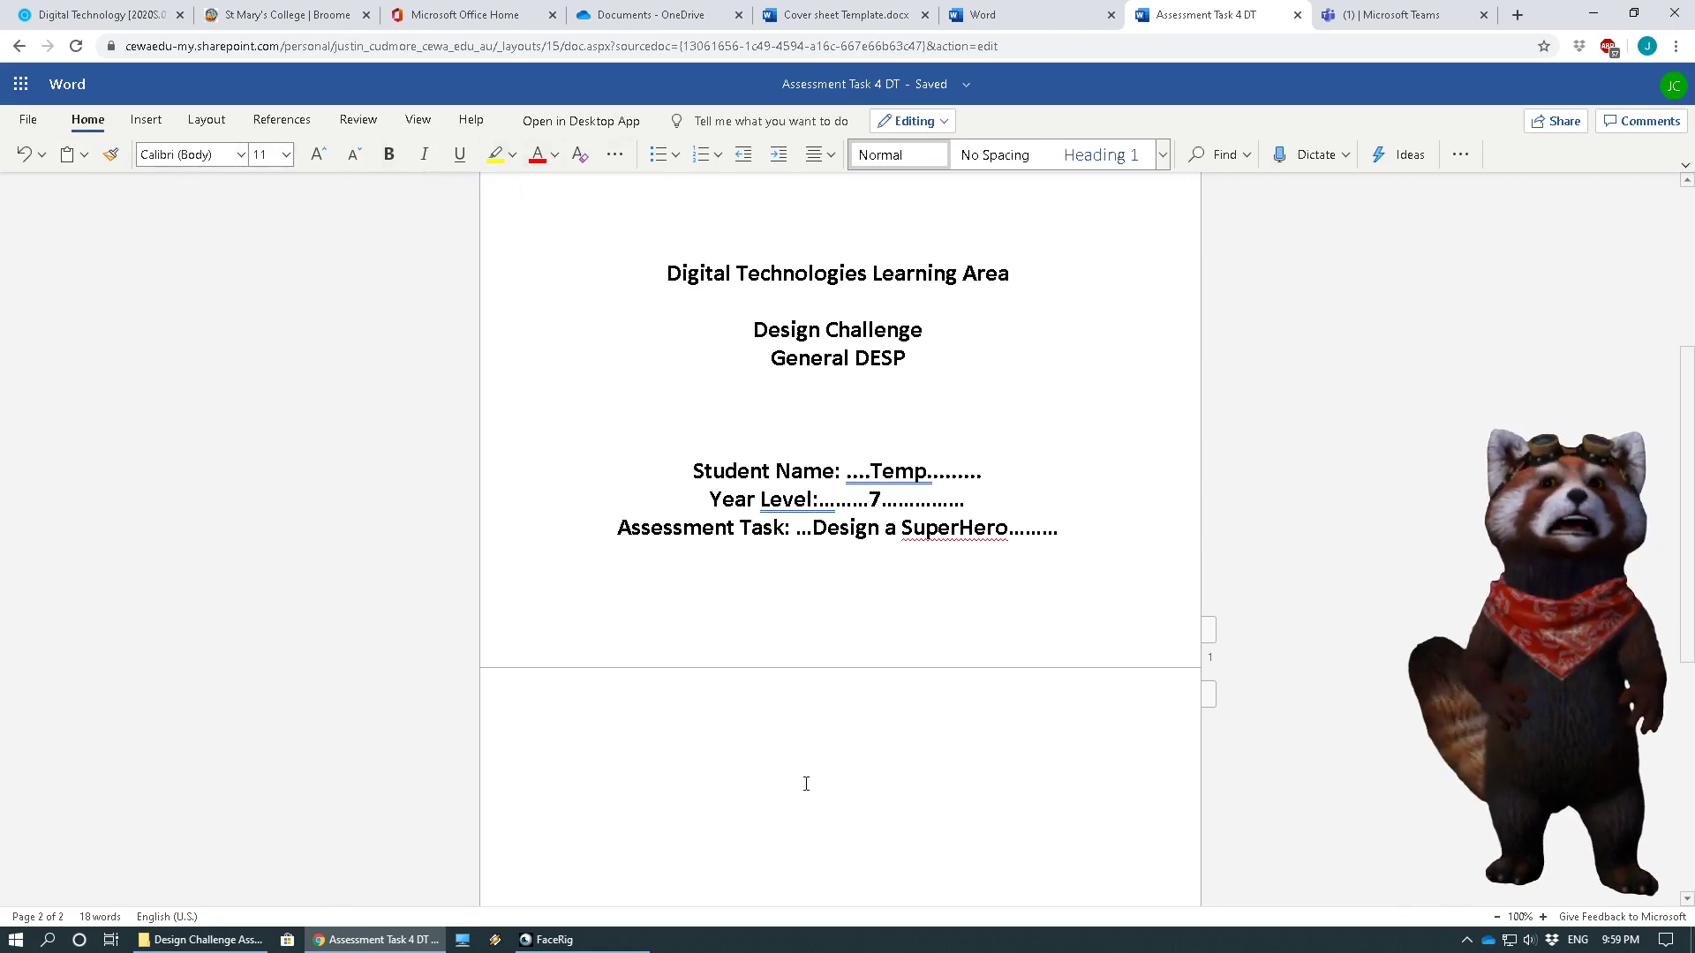
left_click_drag(900, 534, 1005, 547)
key("ctrl+c")
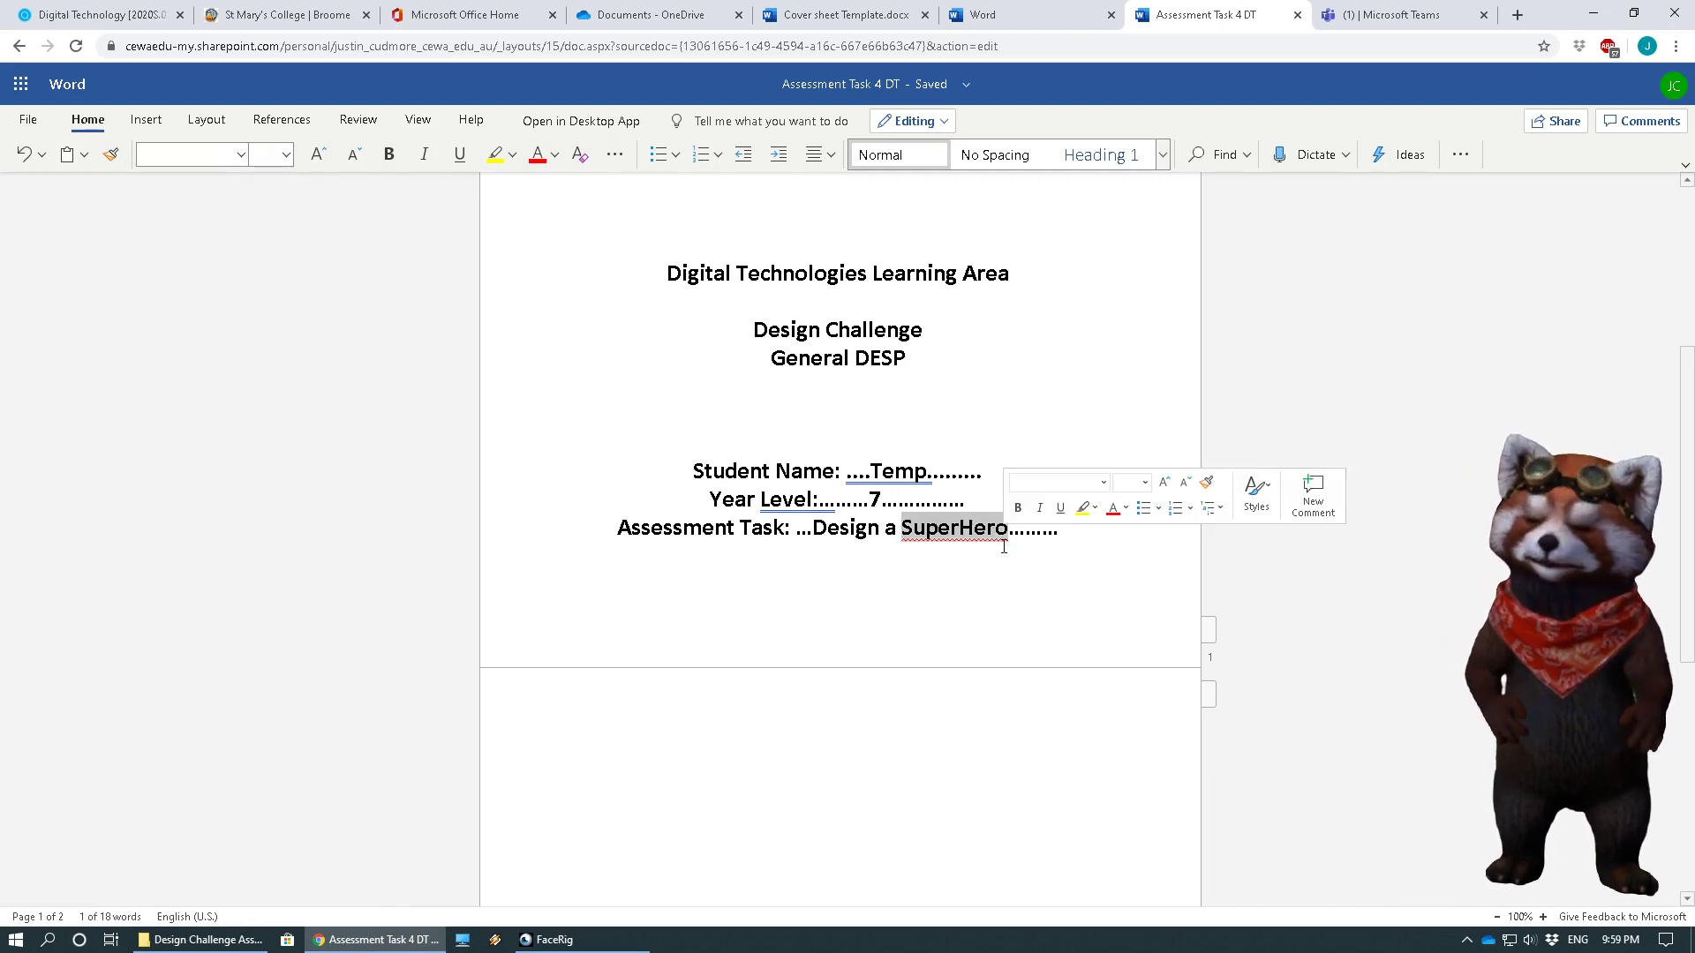
left_click(852, 712)
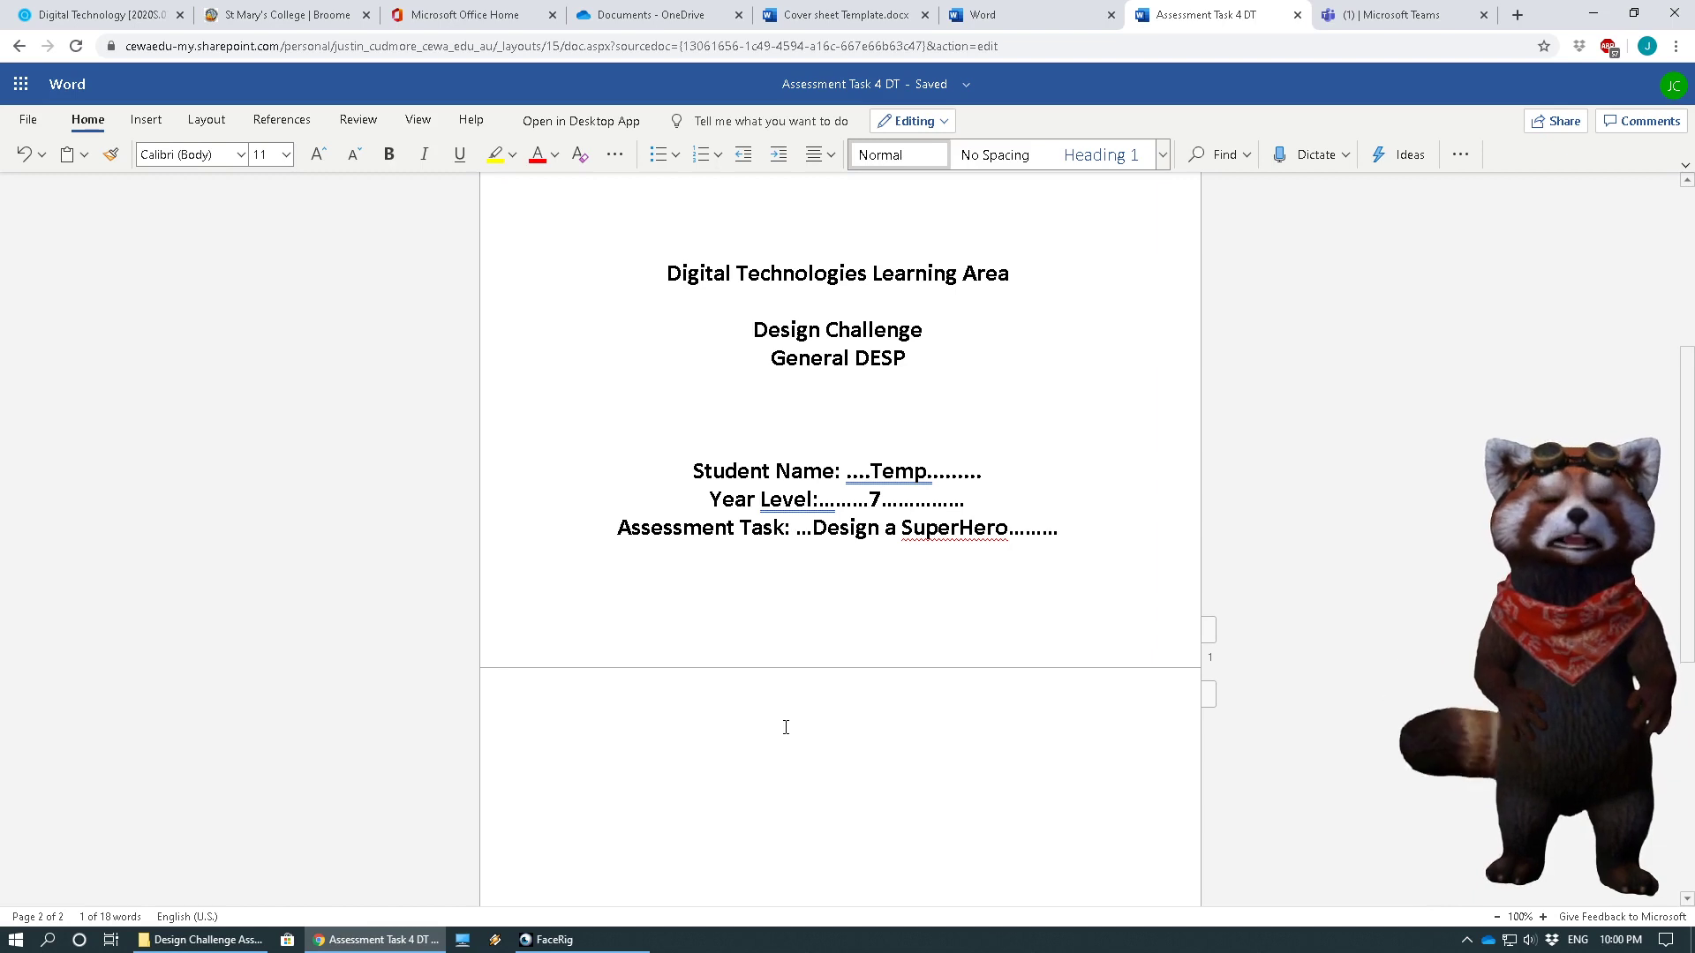
left_click(818, 158)
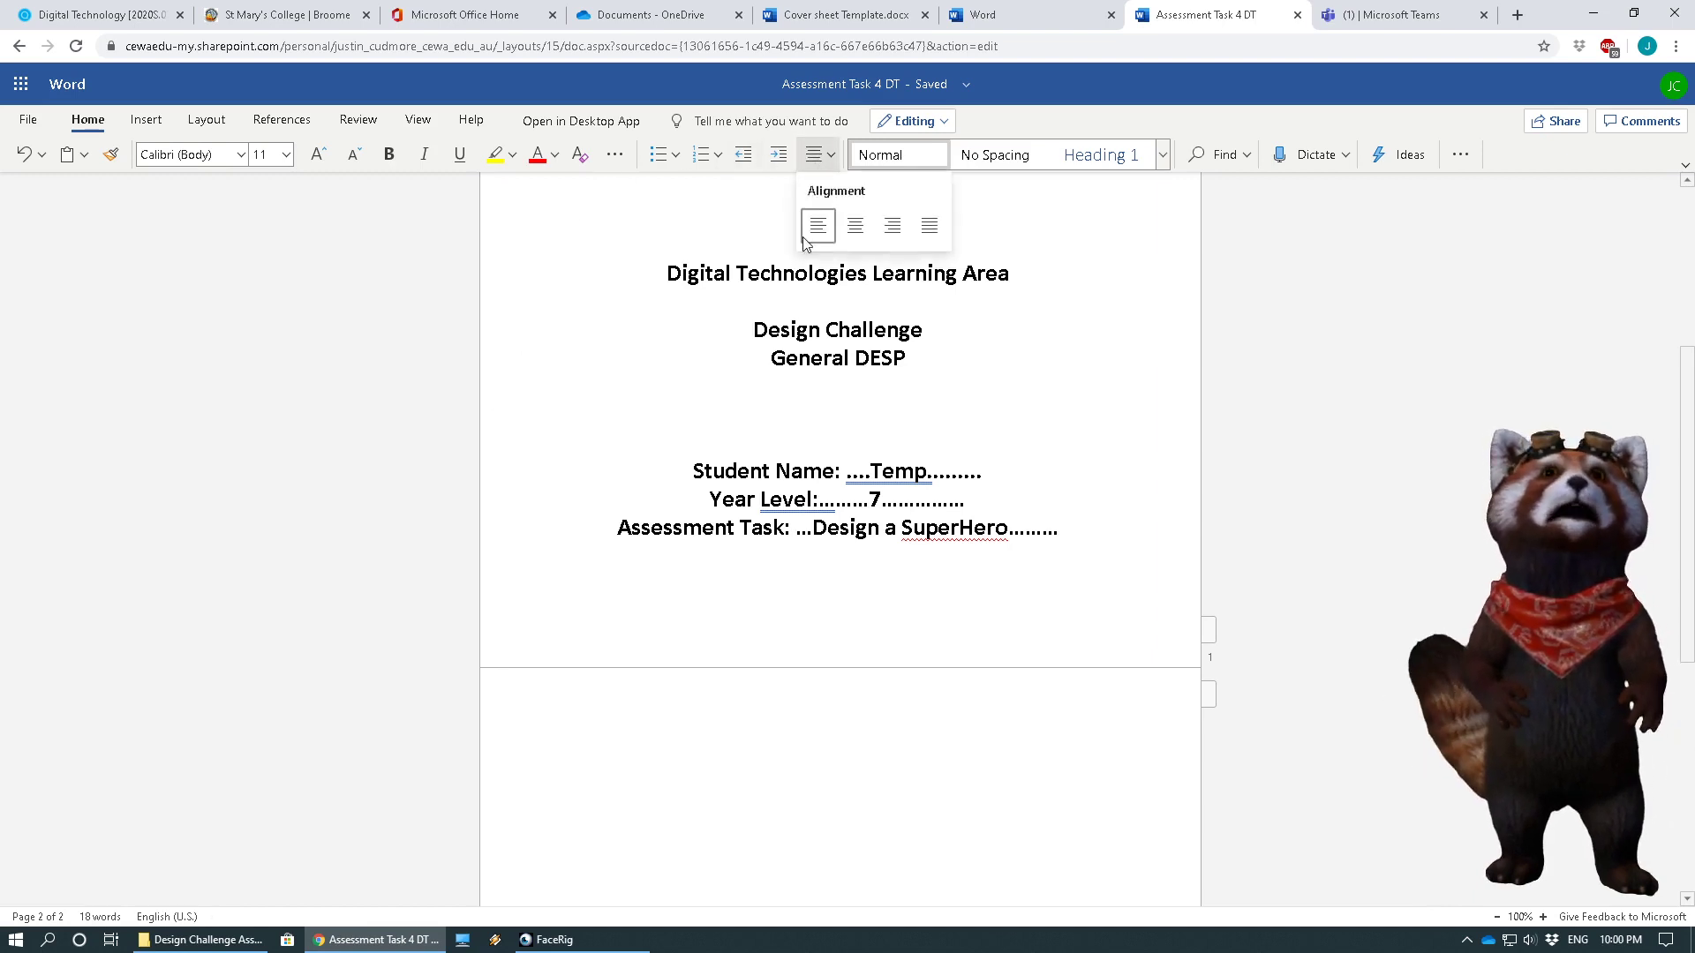
left_click(854, 234)
key("ctrl+v")
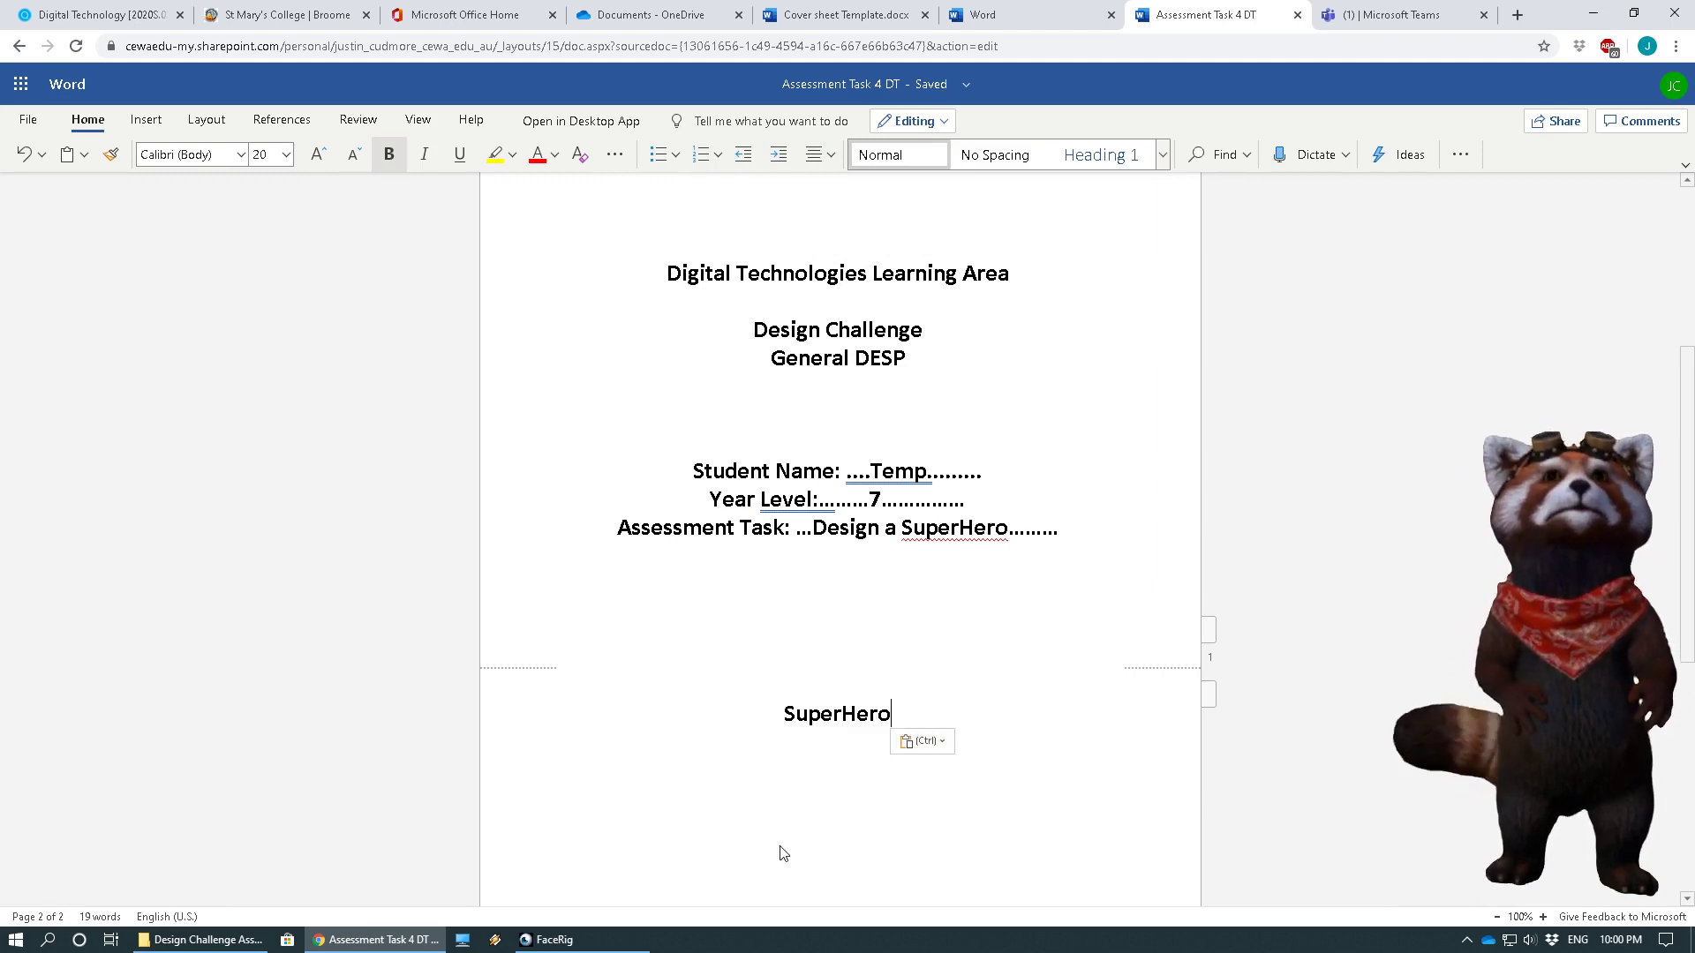
Add blank lines below the SuperHero heading on page 2 and insert a table with 3 columns and 7 rows
left_click(1003, 746)
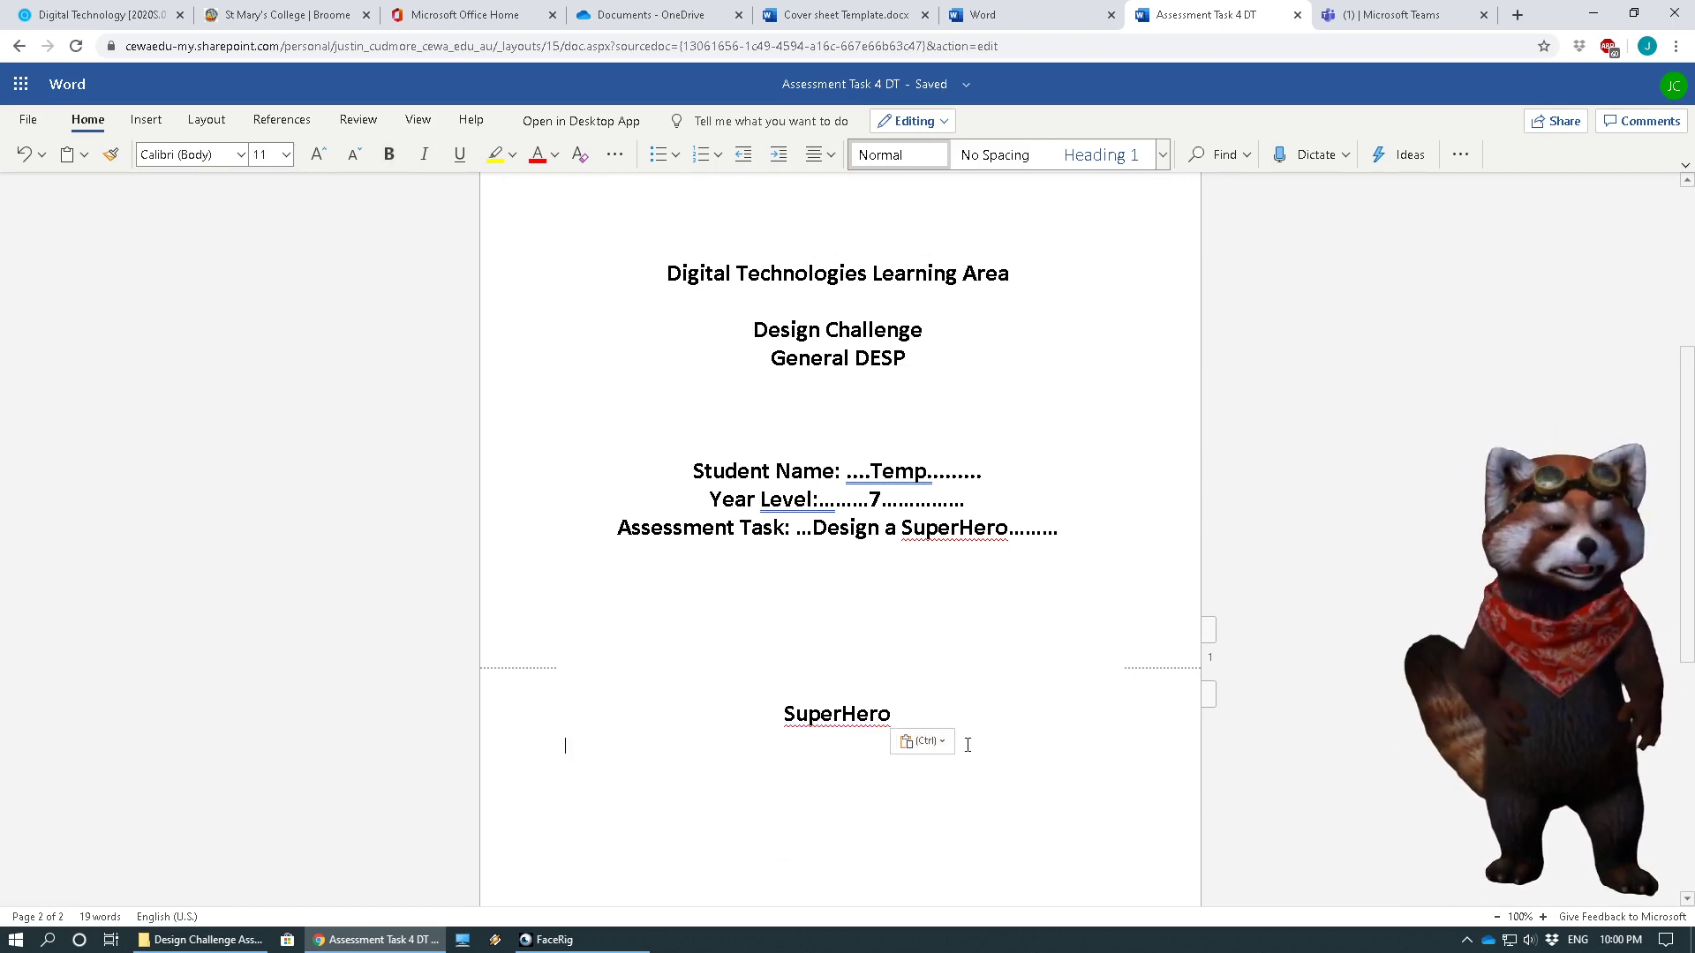
key("Return")
key("Return")
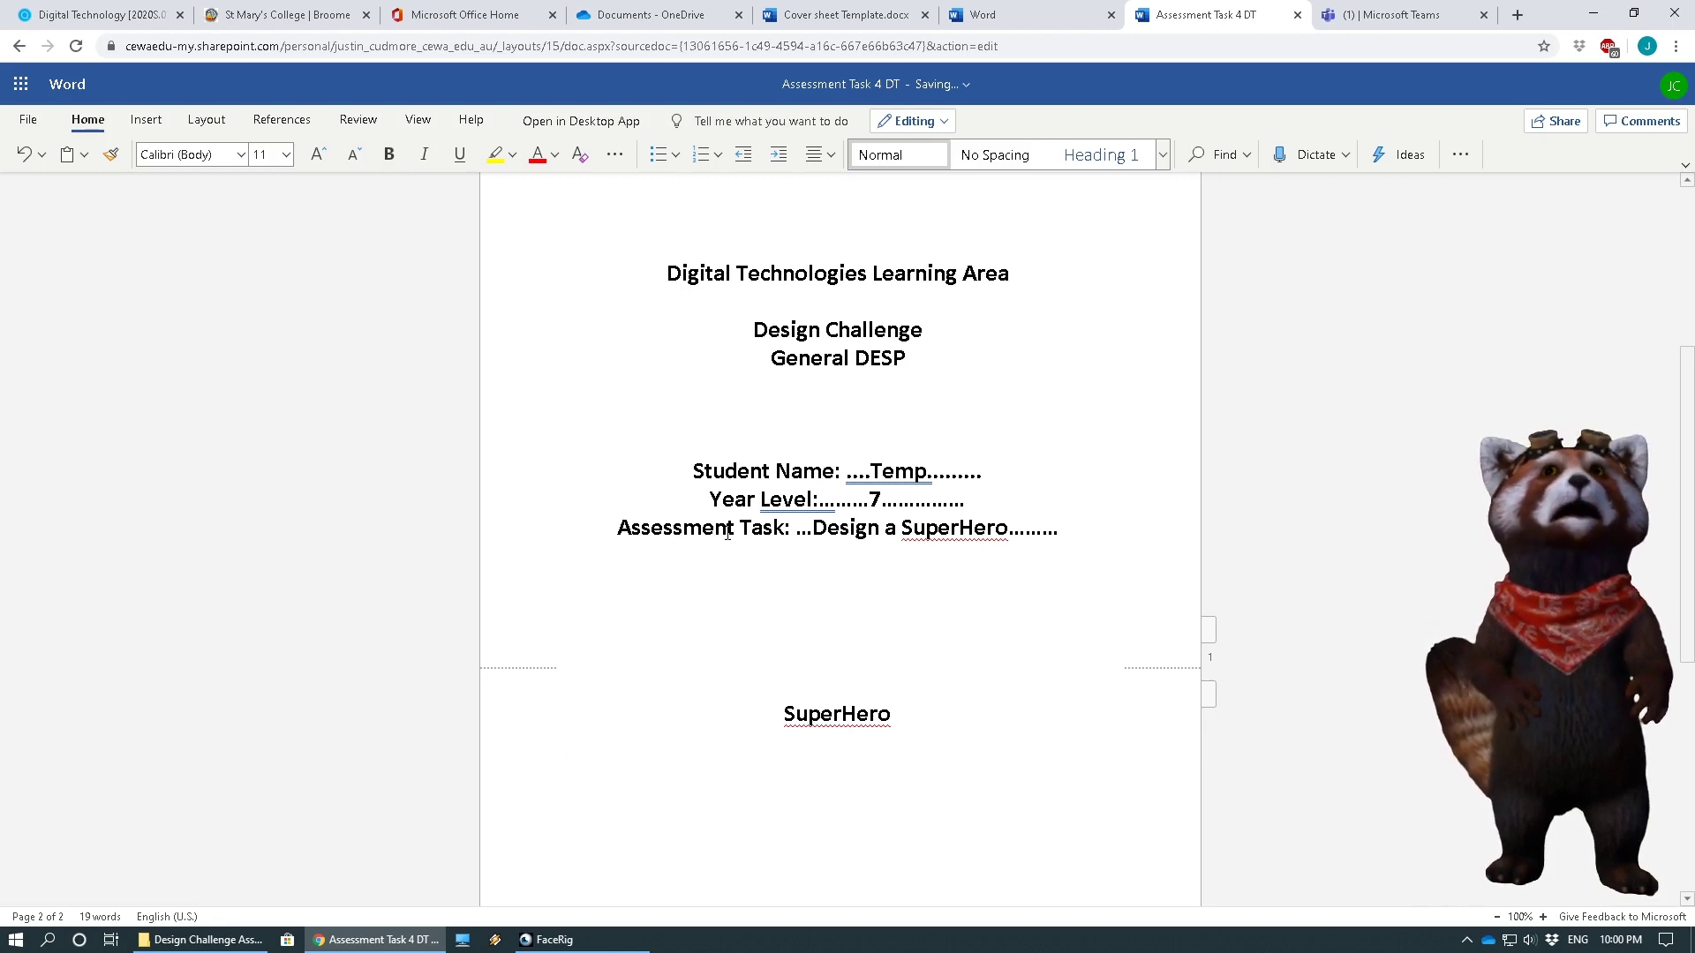
left_click(146, 122)
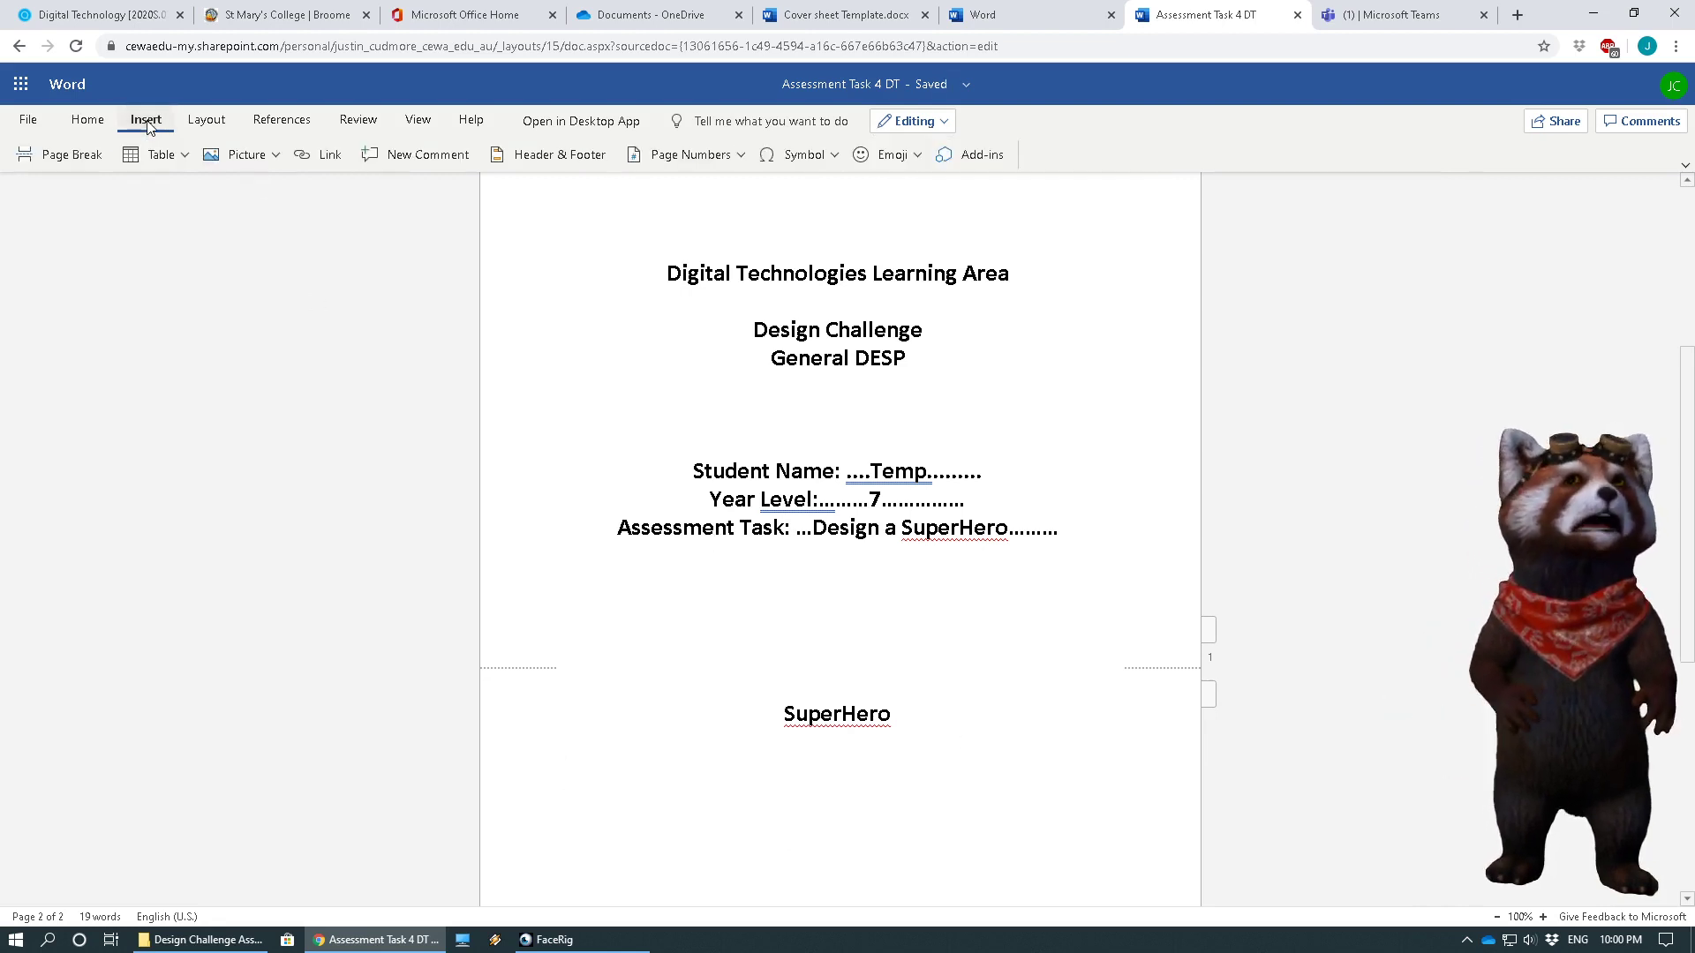
left_click(182, 162)
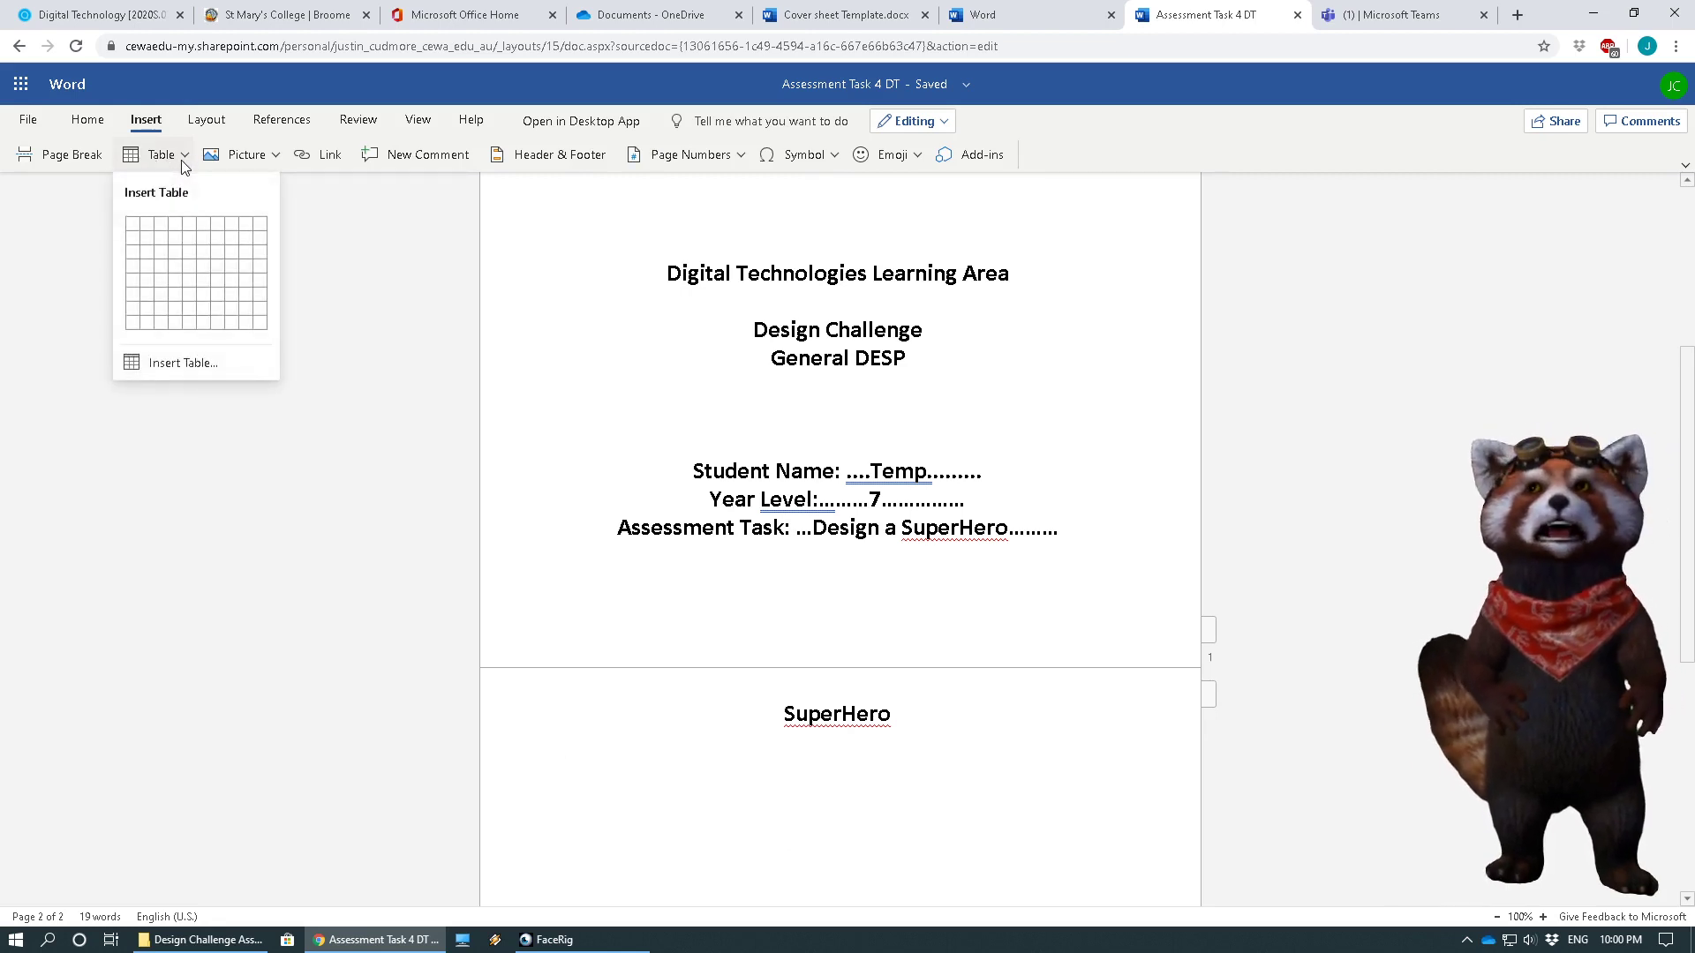
left_click(160, 309)
Enter Picture, Explanation and Code: as the column headings in the table's first row
scroll(851, 757, "down", 3)
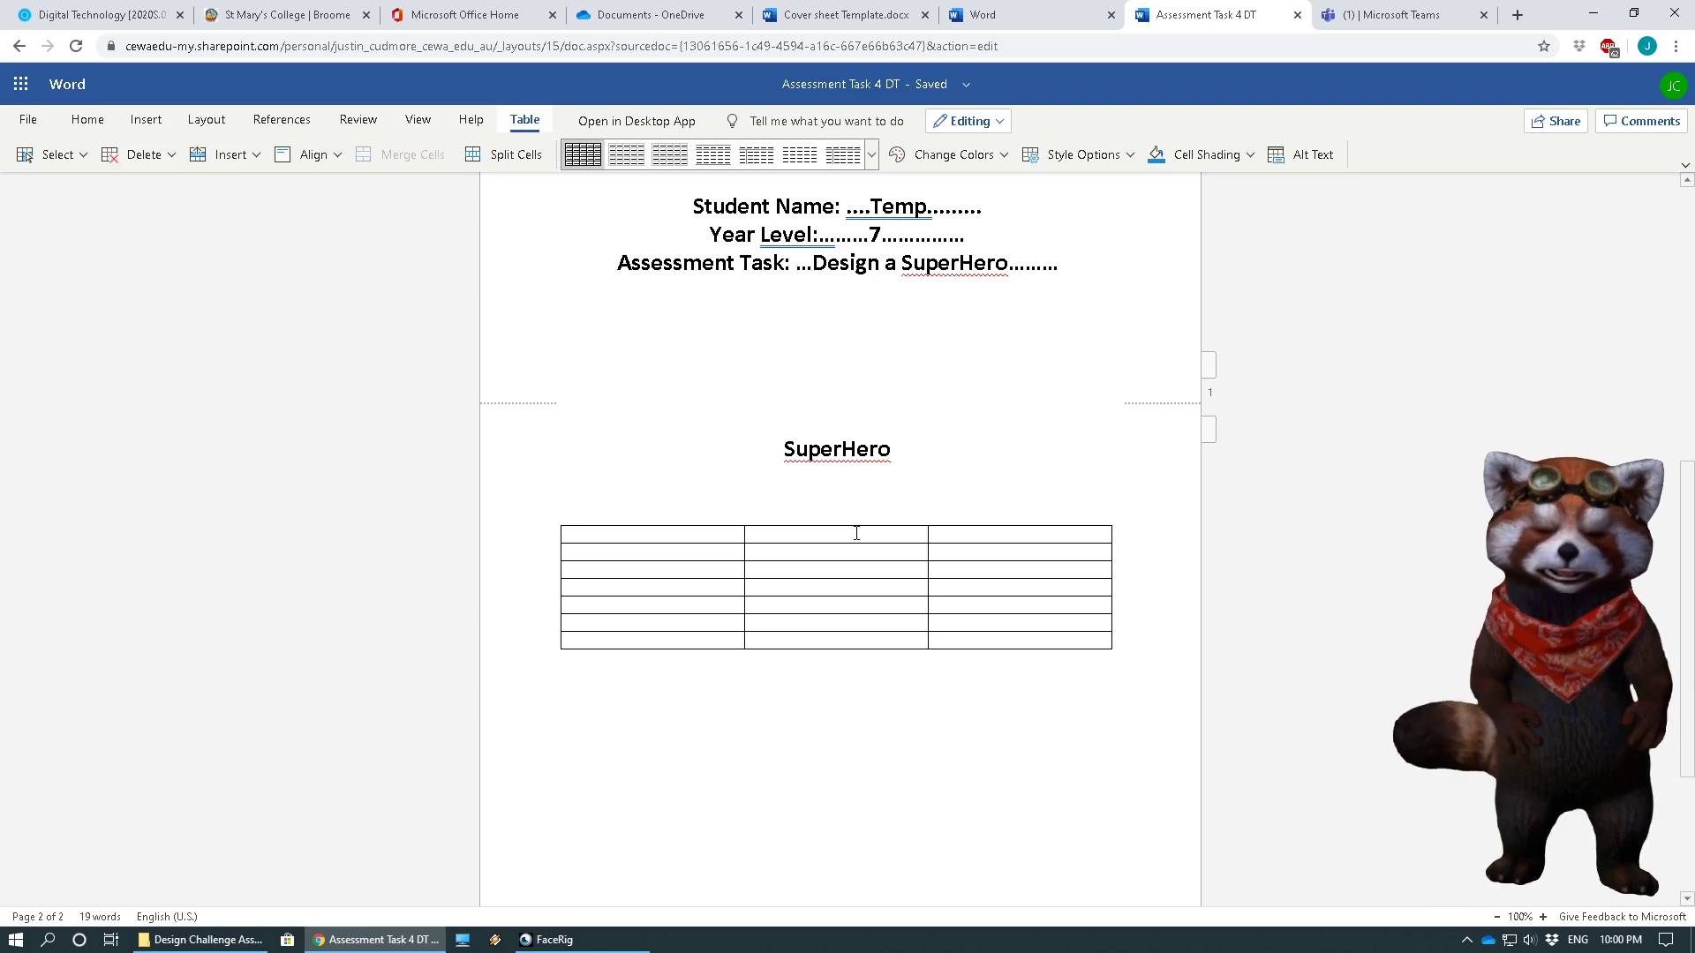
type("Pict")
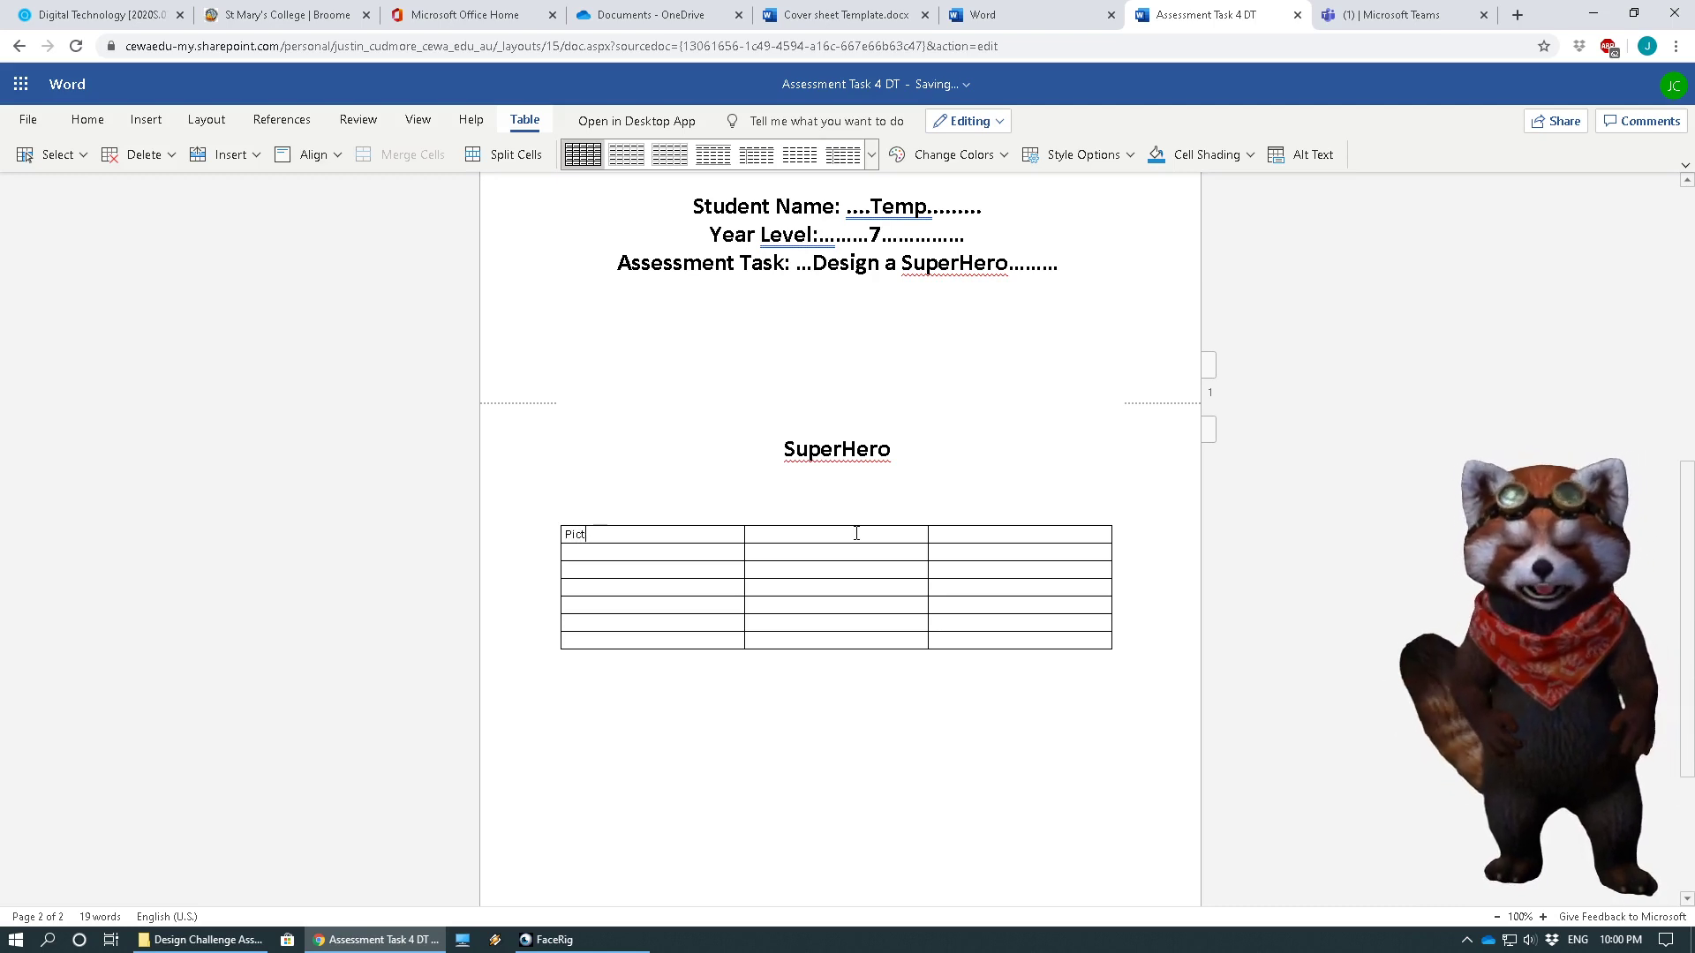
type("ure")
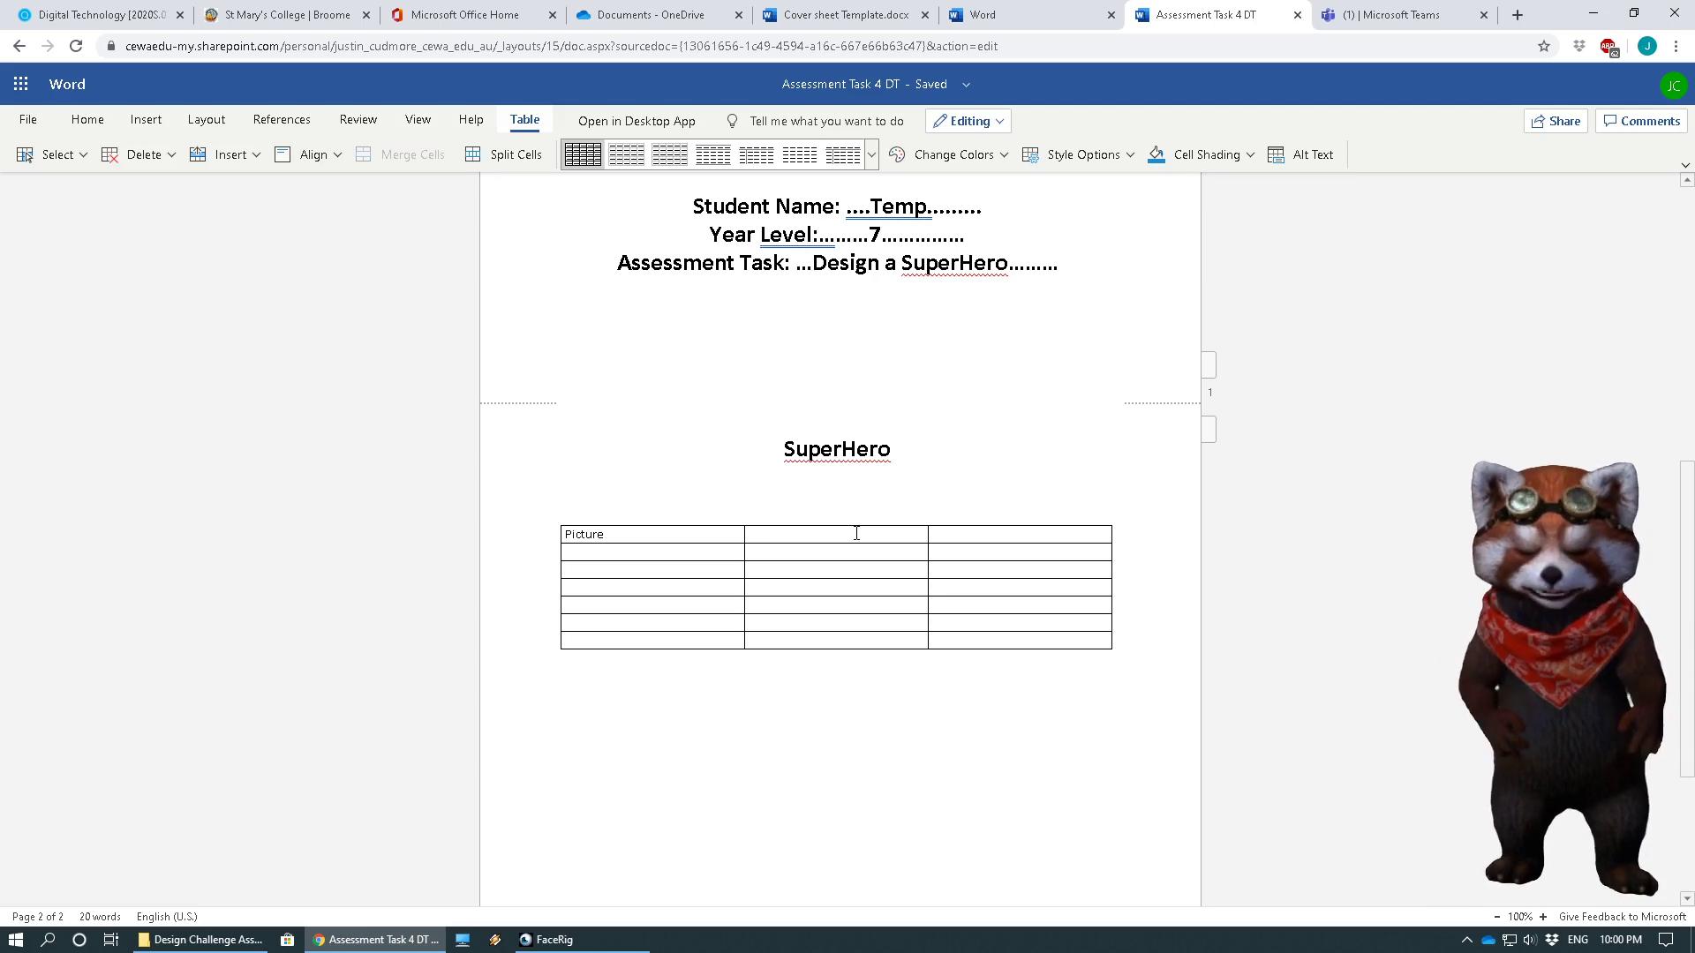
type("Expla")
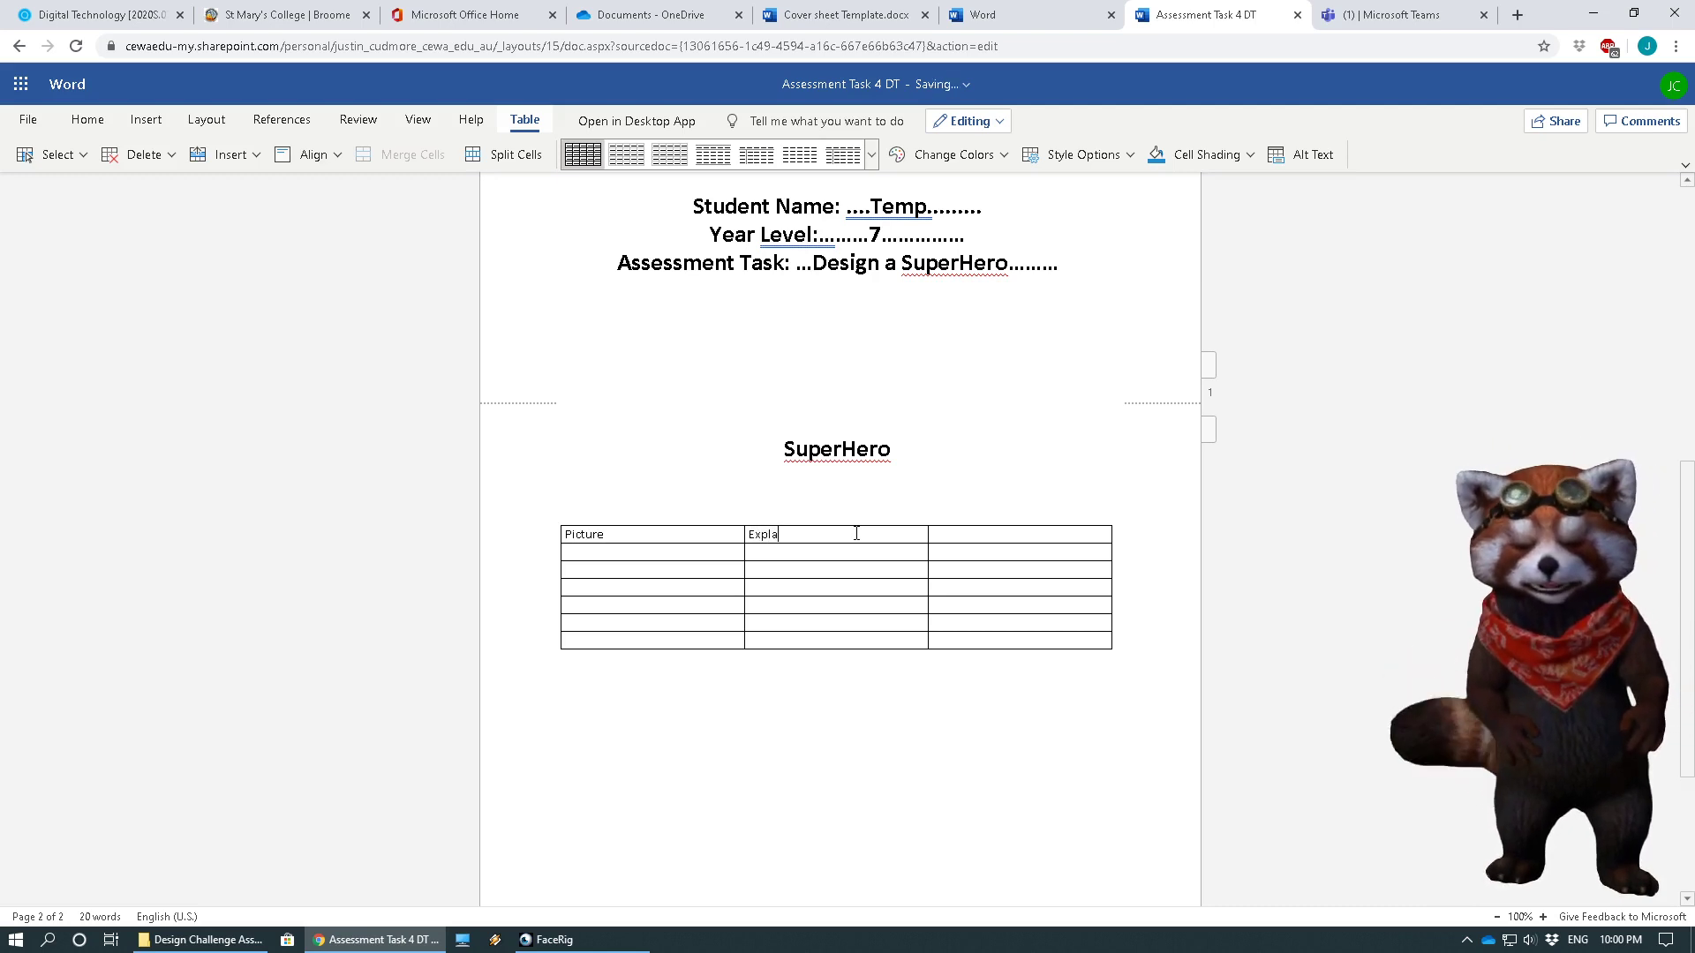
type("tion")
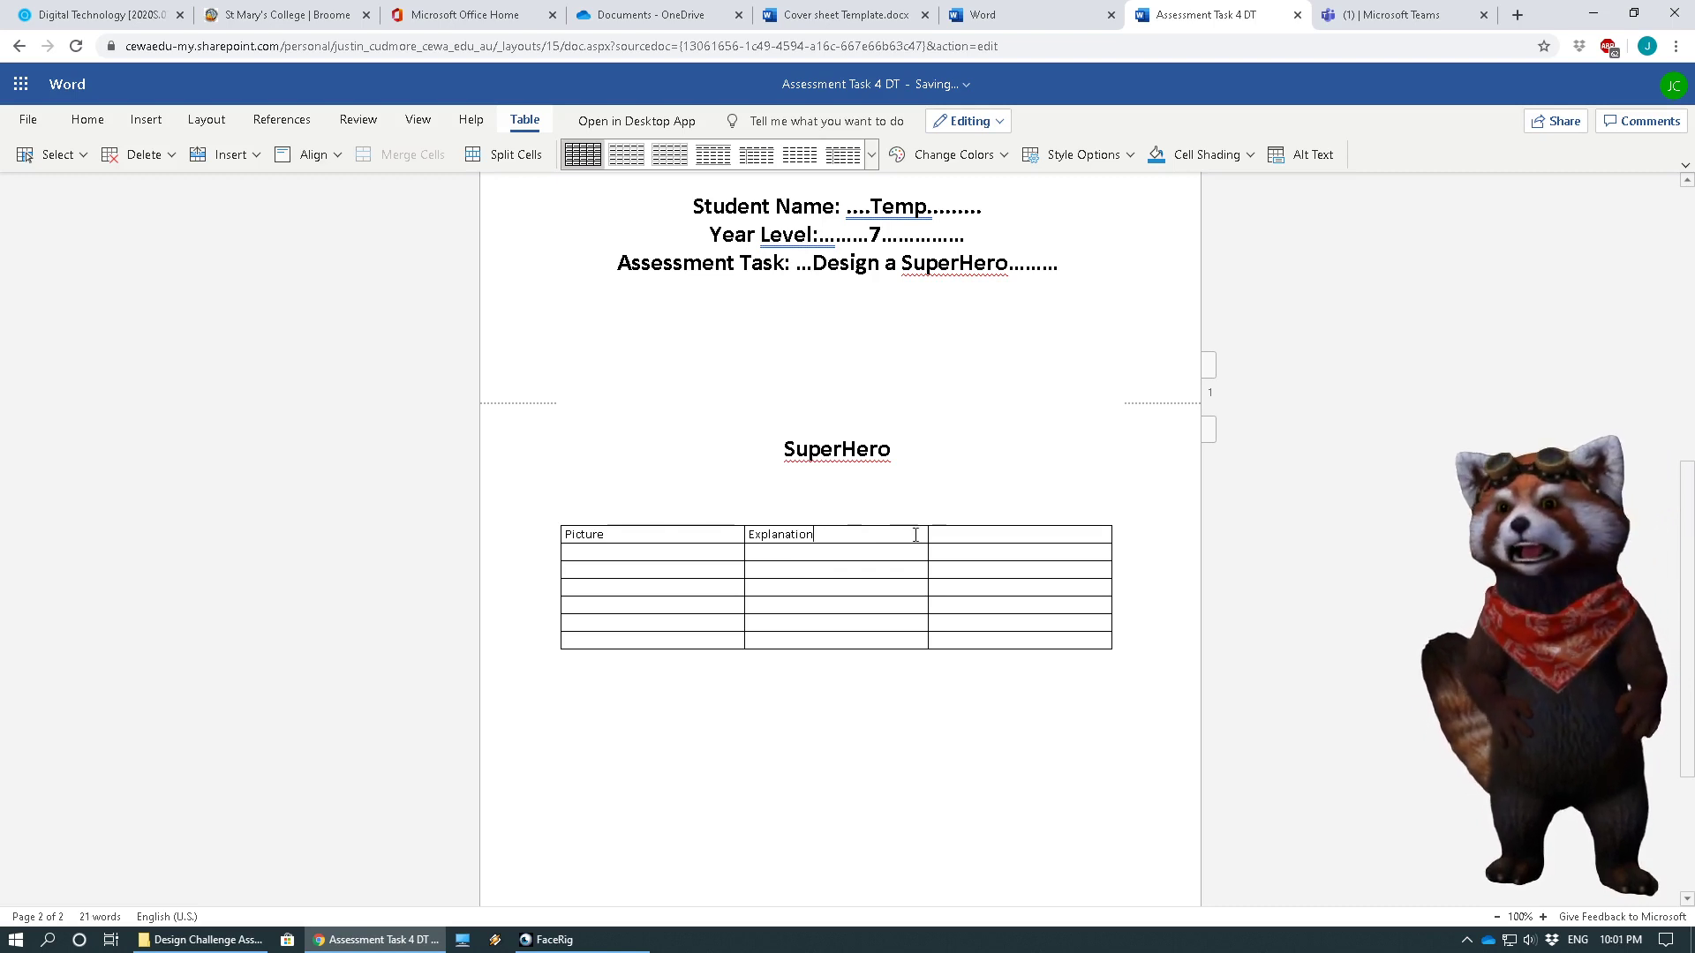
left_click(988, 537)
type("C")
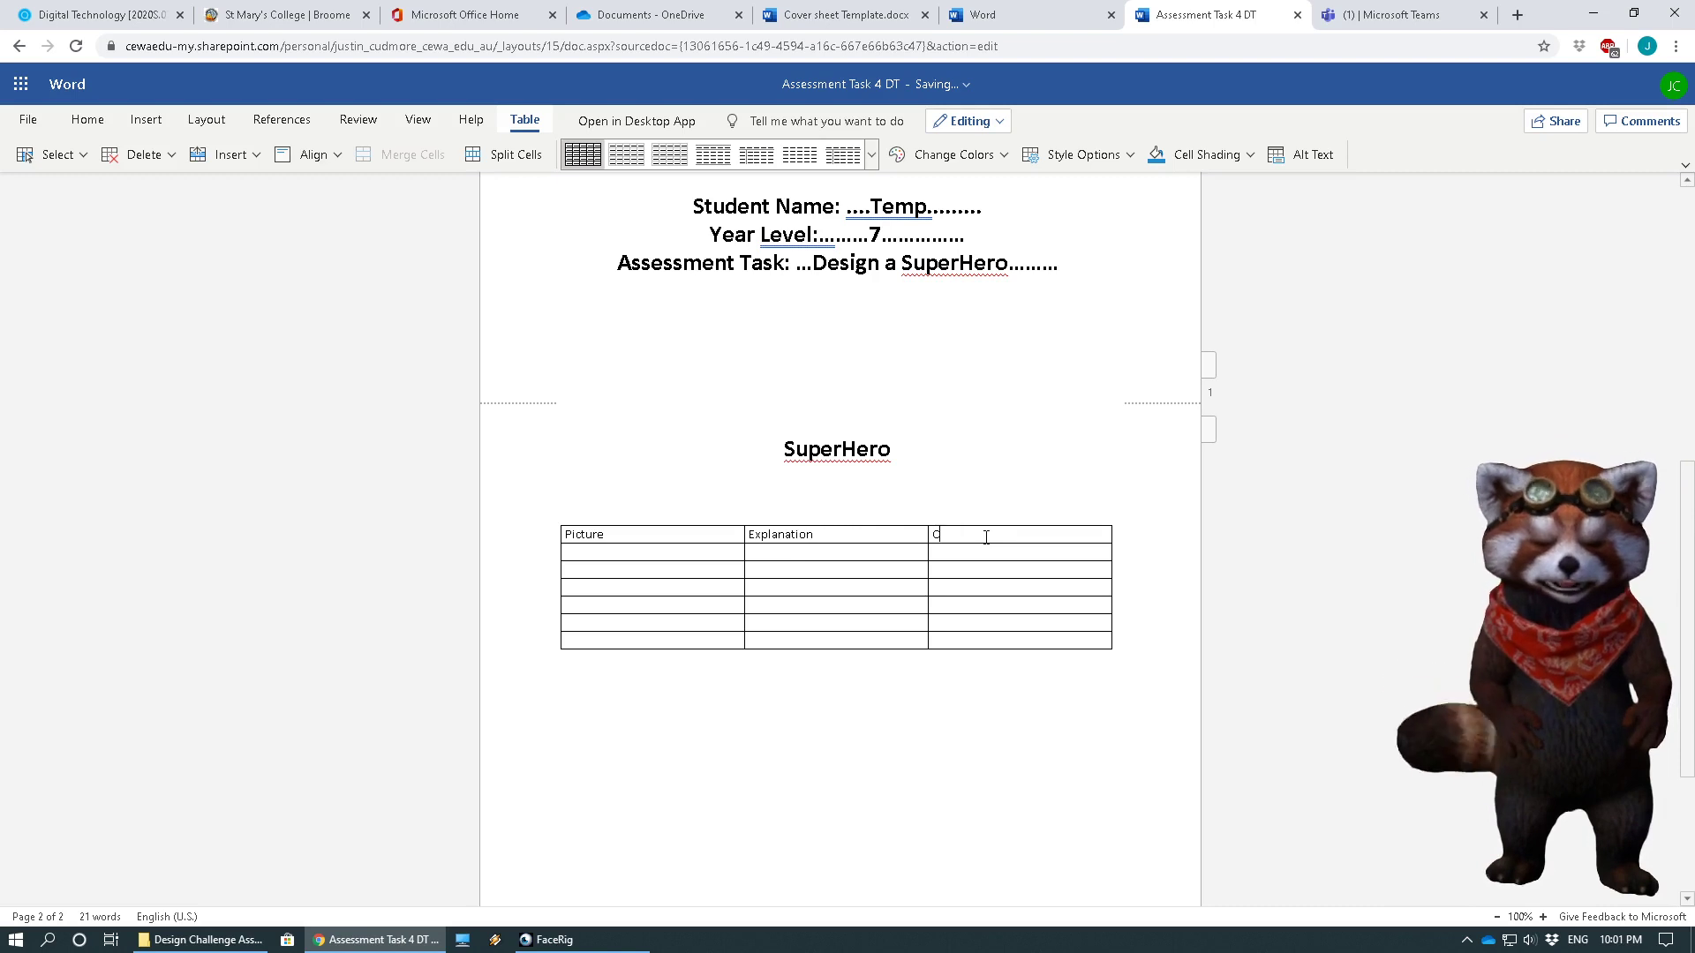
type("ode")
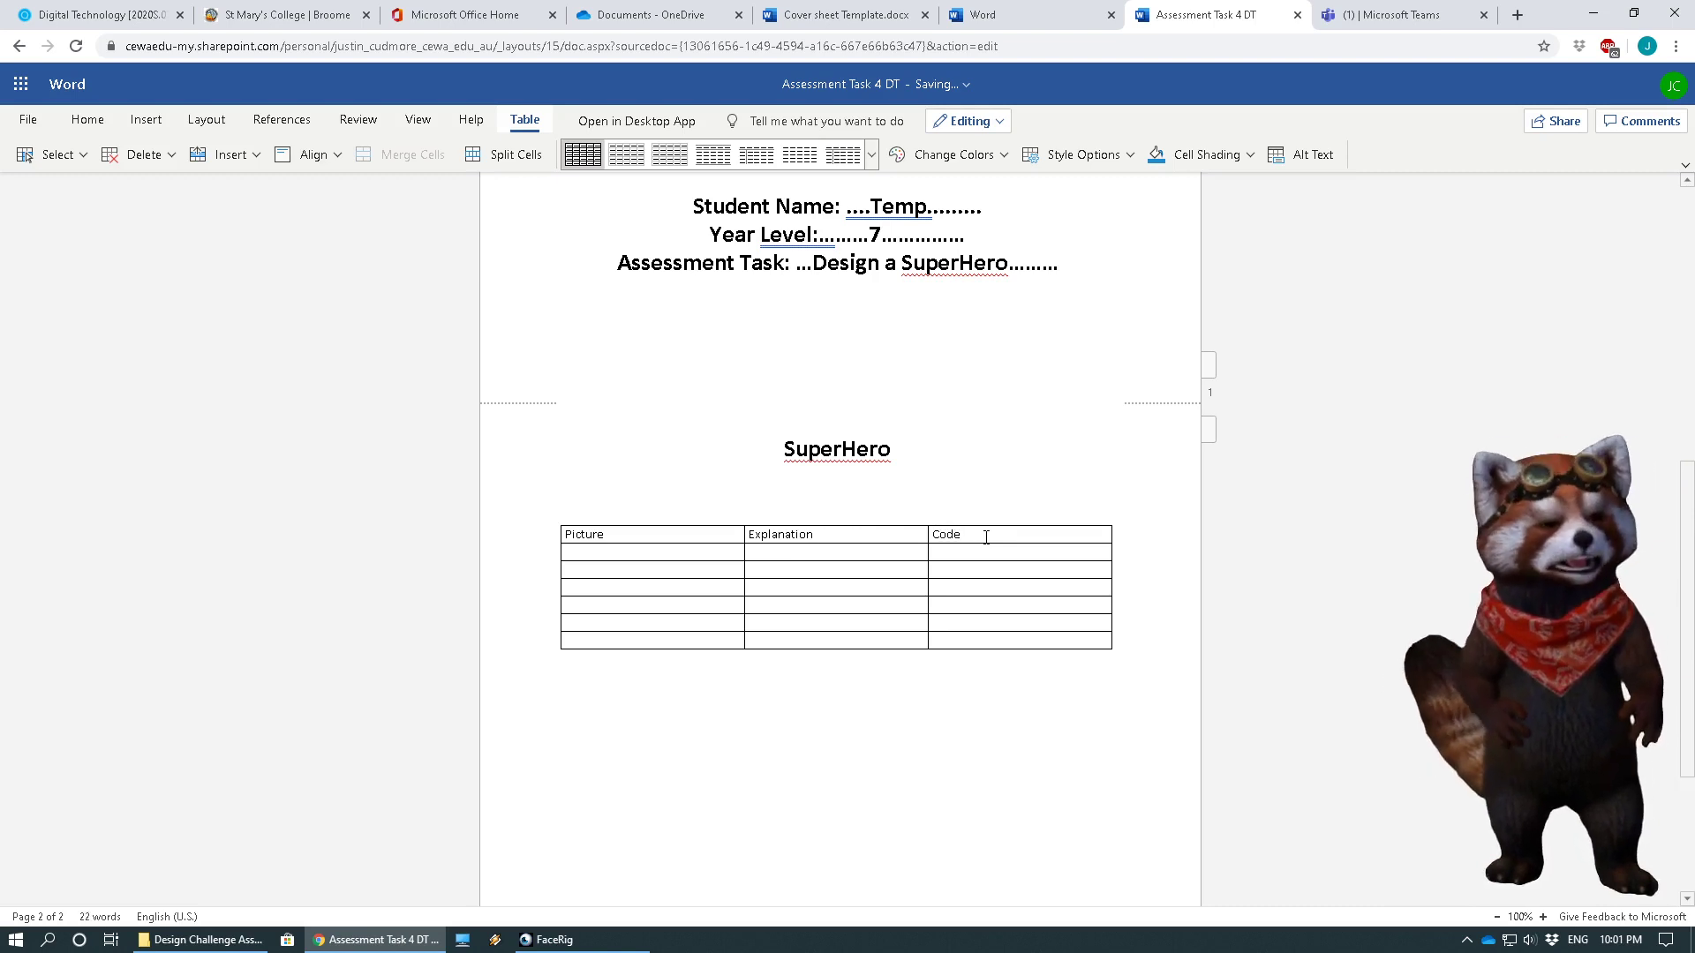
type(":")
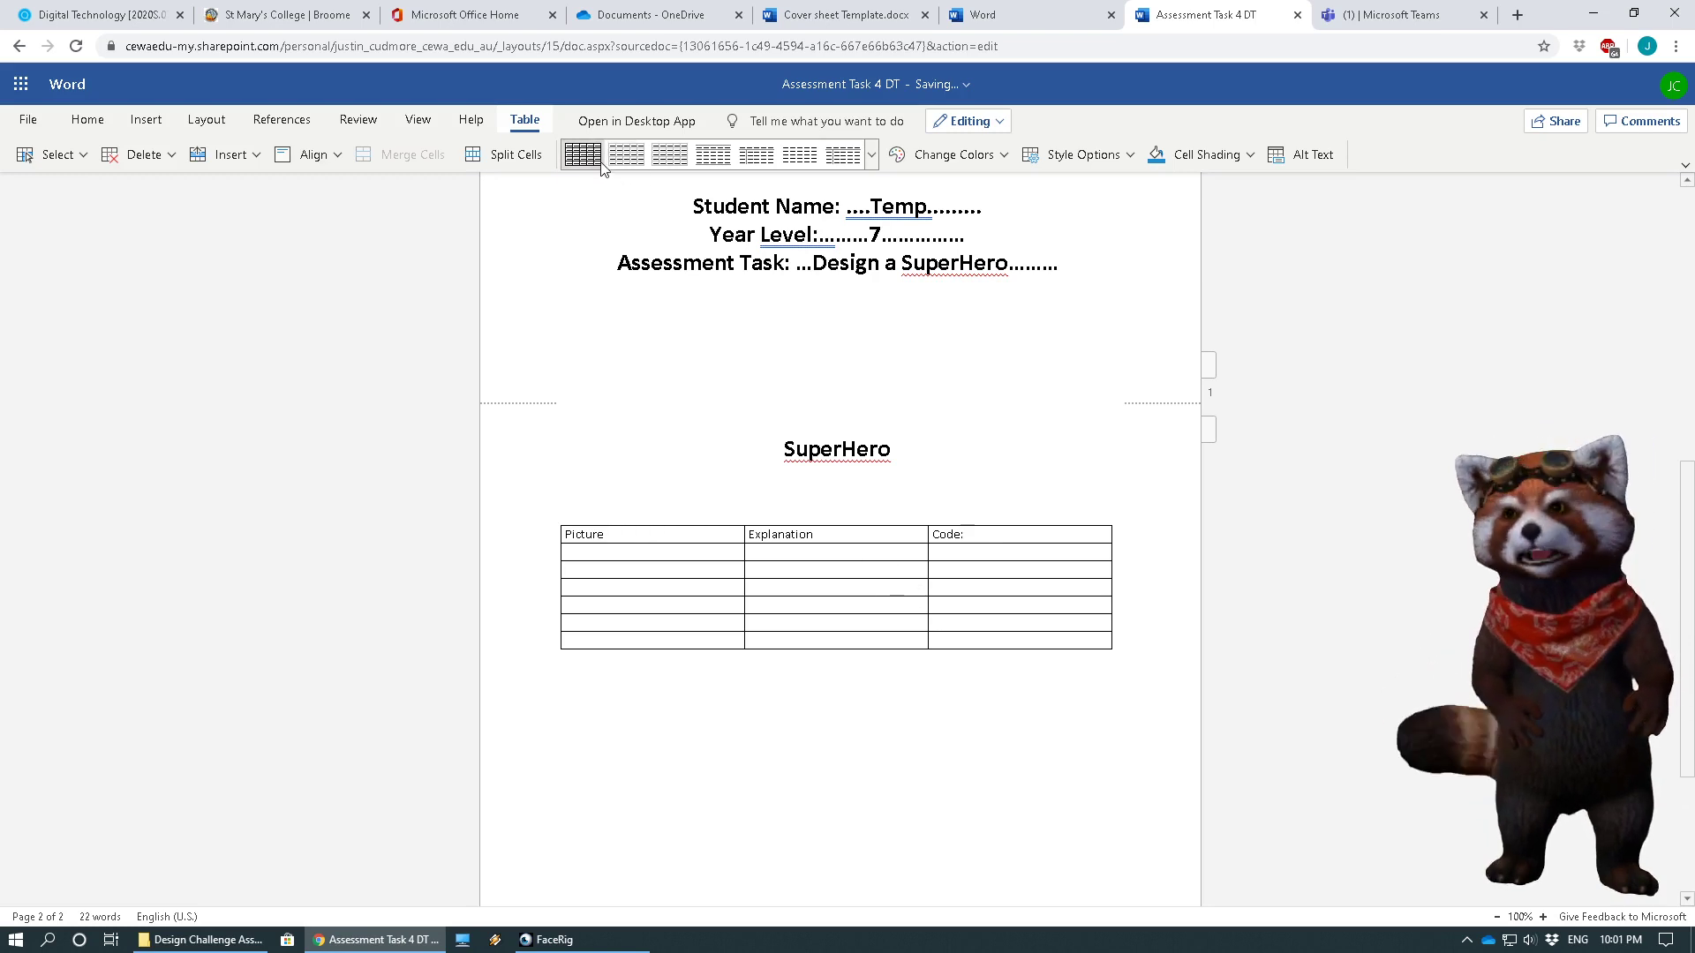
Apply the grid table style with a solid blue header row to the table, and close the Leopard Cover.jpg image window
left_click(873, 156)
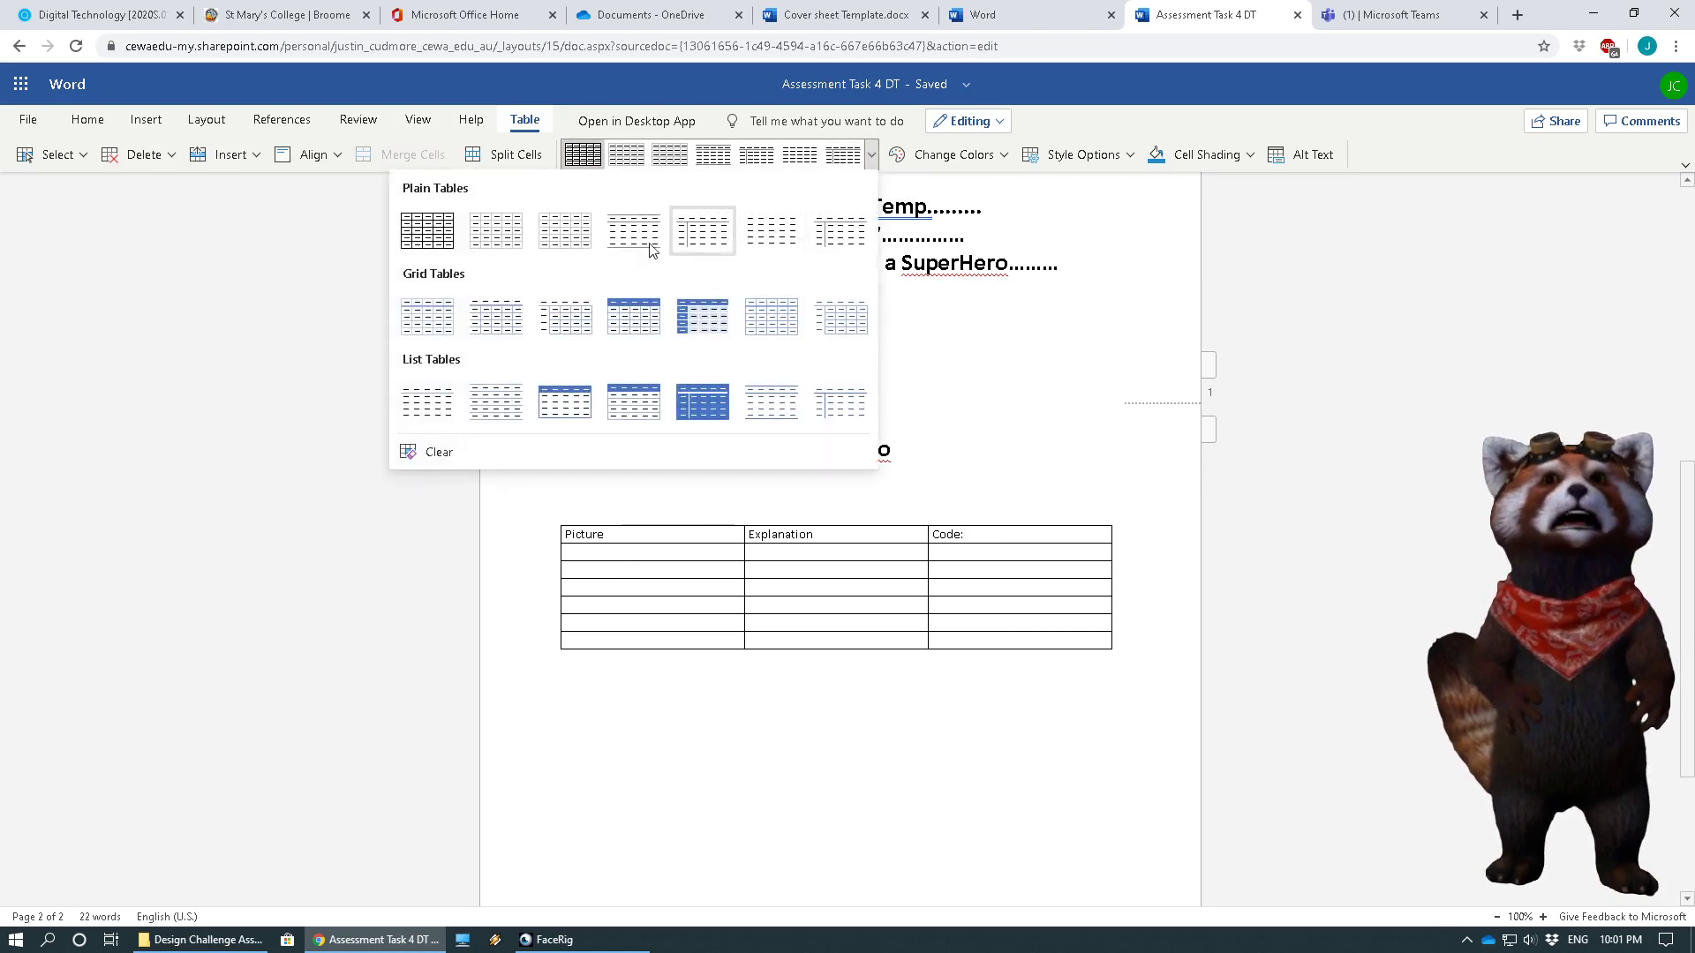
left_click(649, 333)
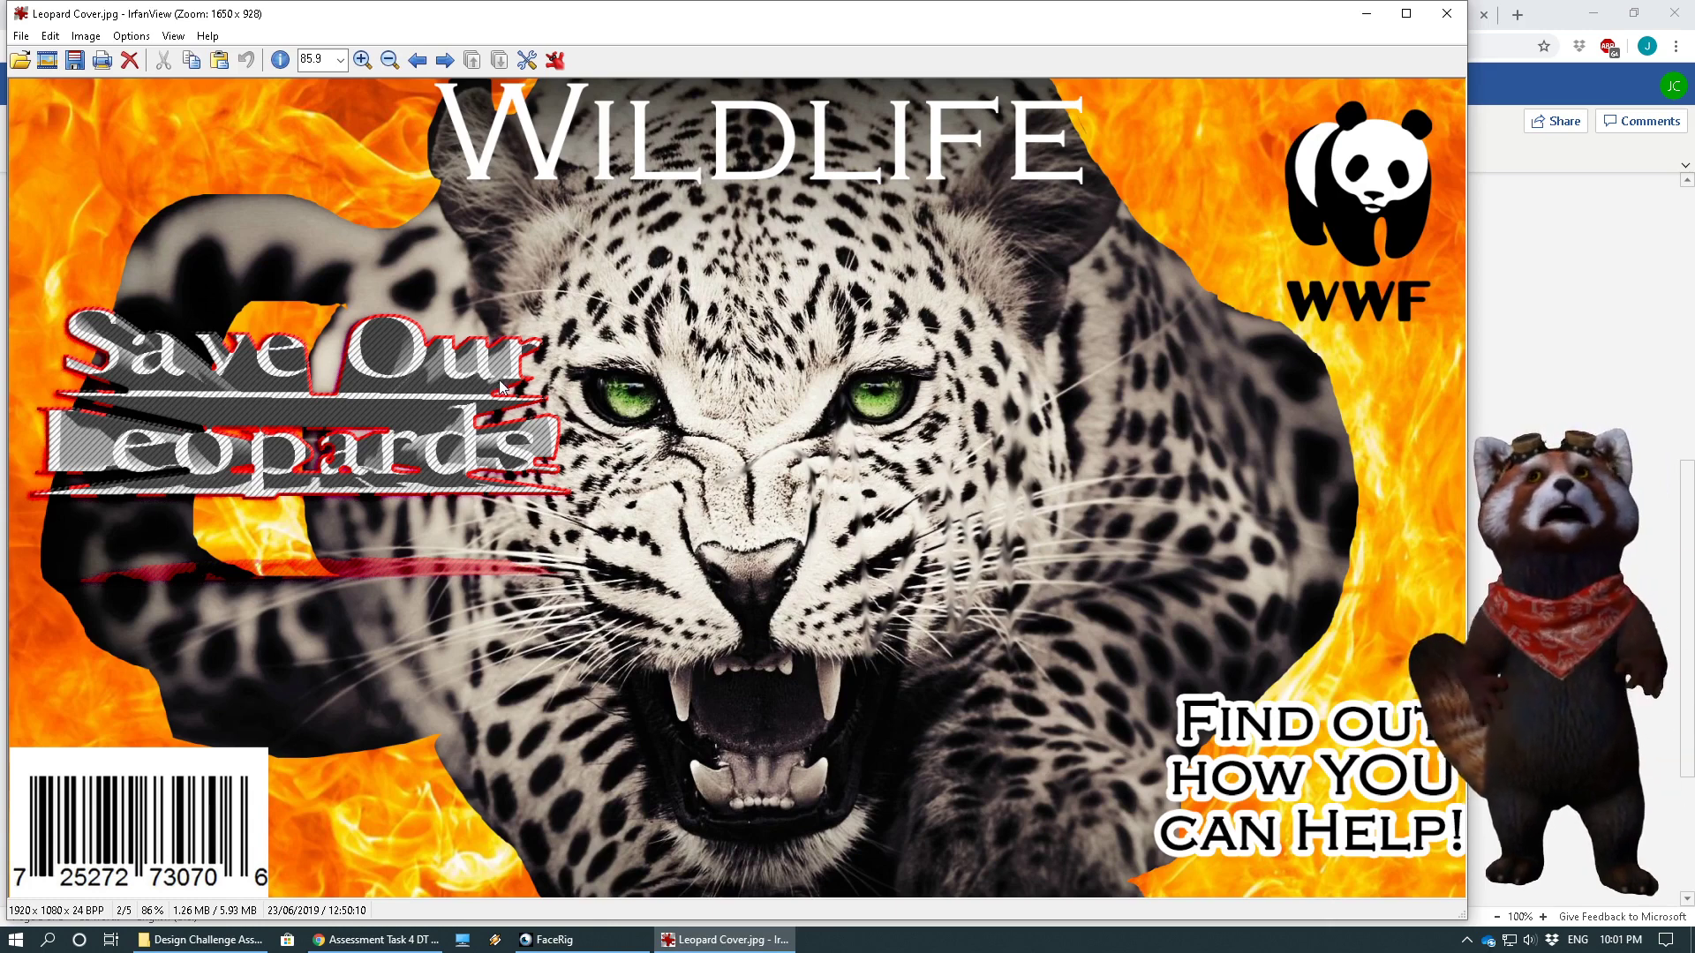
left_click(1449, 16)
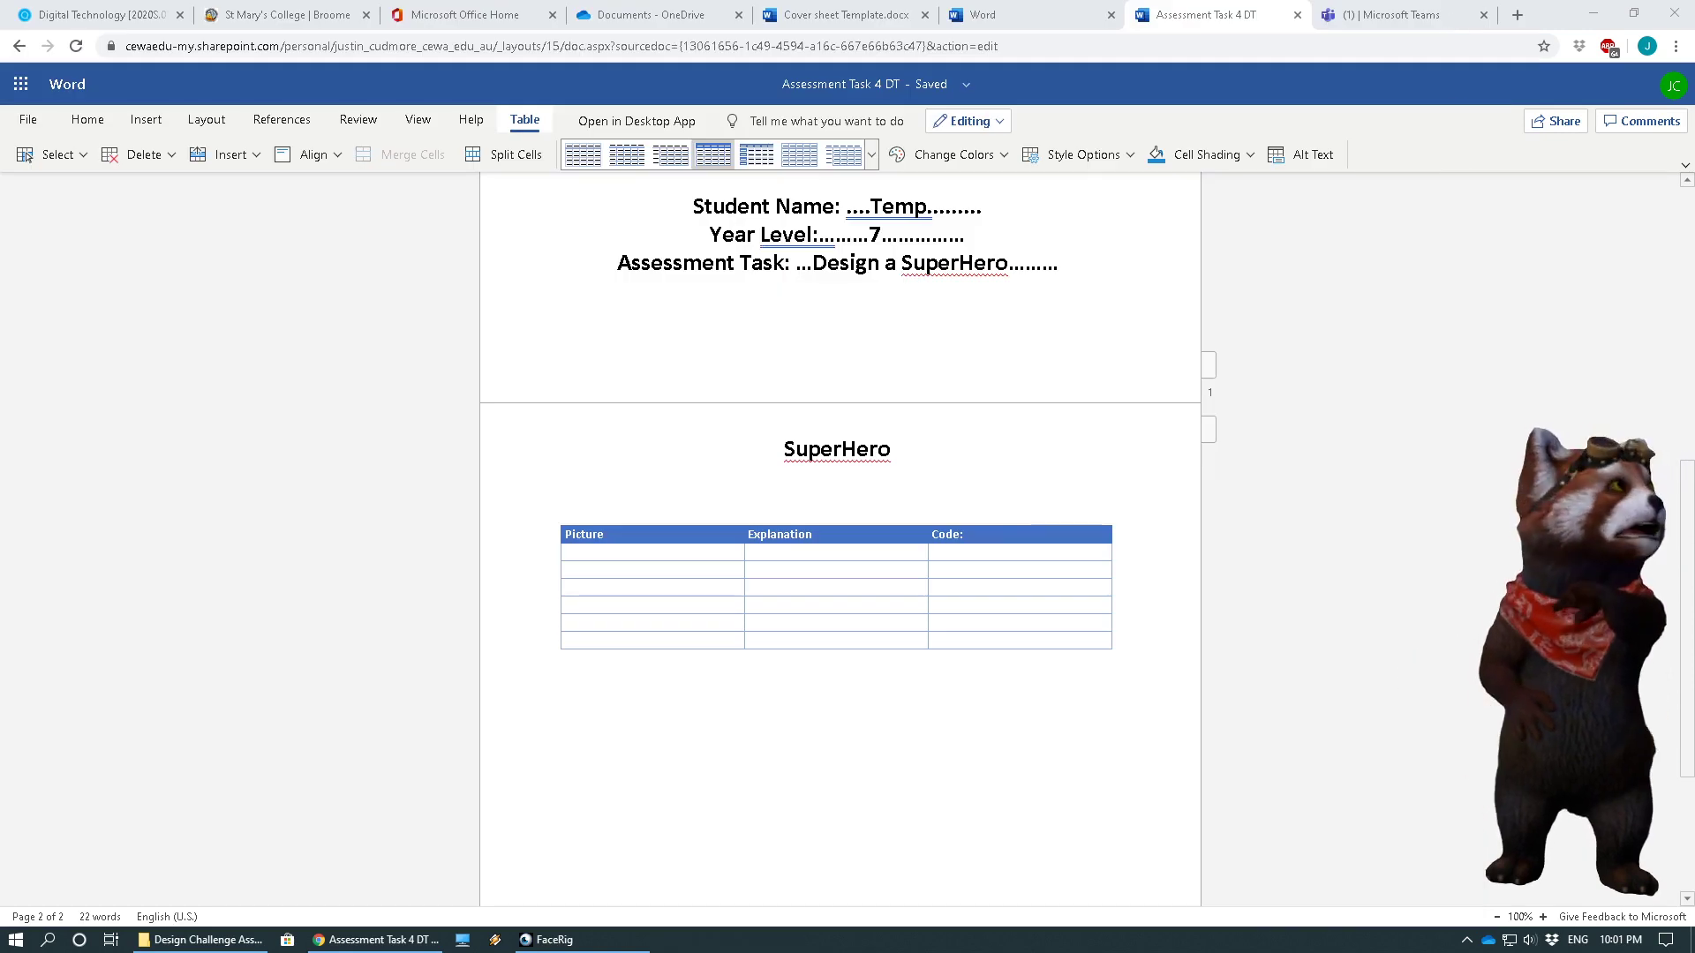